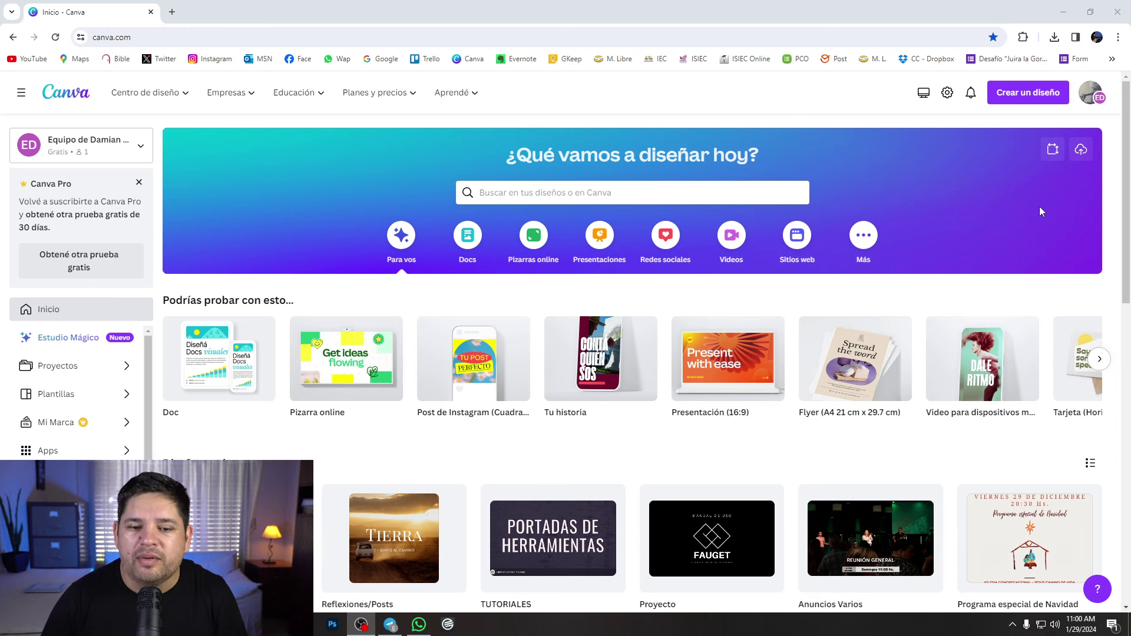
Upload the PowerPoint file 'El empujón para el cambio' from the computer into Canva
left_click(1082, 152)
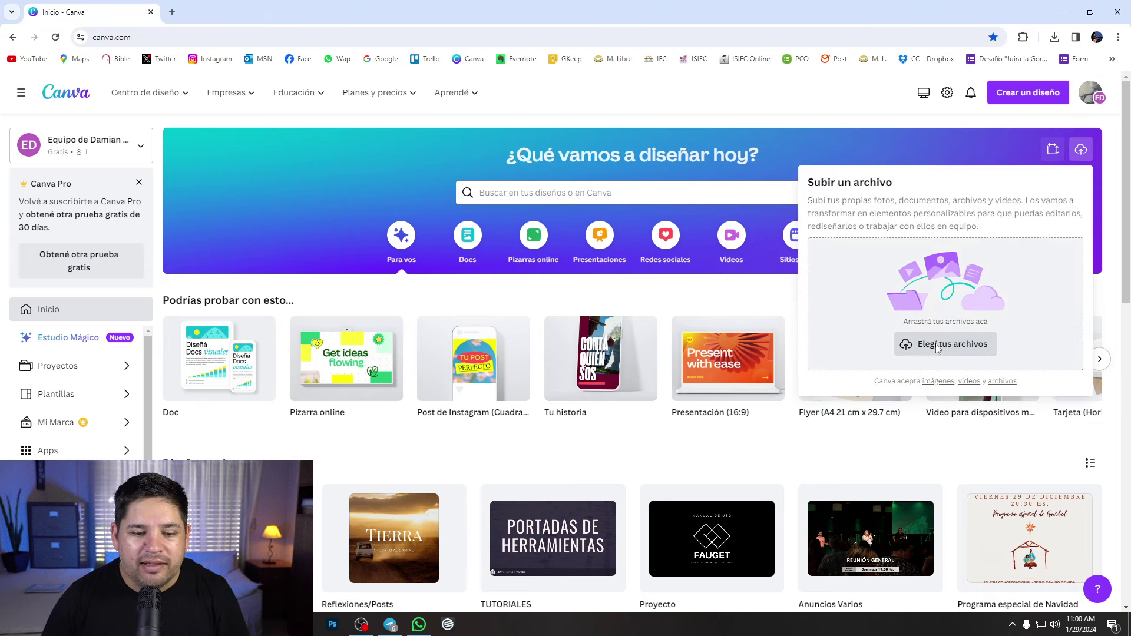
left_click(938, 346)
left_click(184, 82)
left_click(1030, 593)
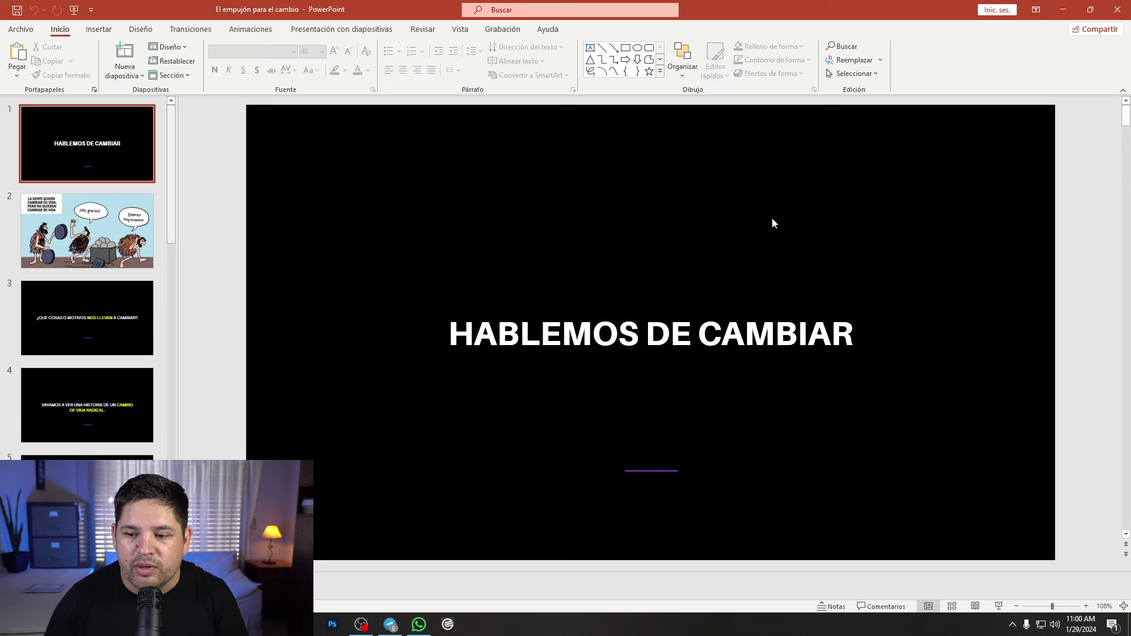
Page back and forth through the original slides in PowerPoint
key("Page_Down")
key("Page_Down")
key("Page_Down")
key("Page_Down")
key("Page_Down")
key("Page_Up")
key("Page_Up")
key("Page_Up")
key("Page_Up")
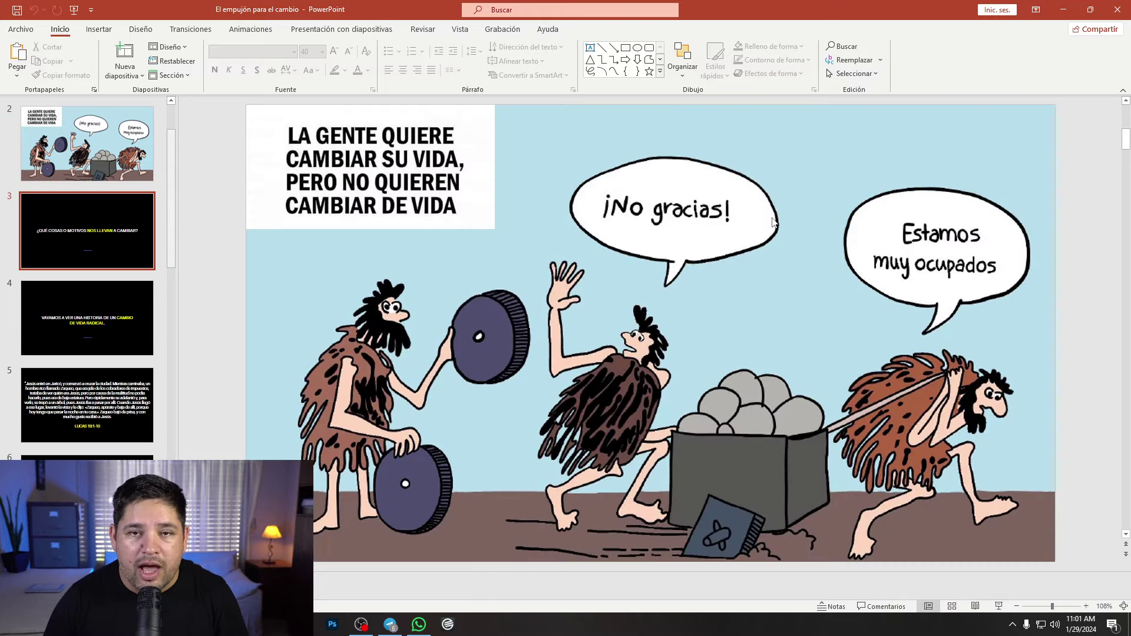
key("Page_Up")
key("Page_Down")
key("Page_Down")
key("Page_Down")
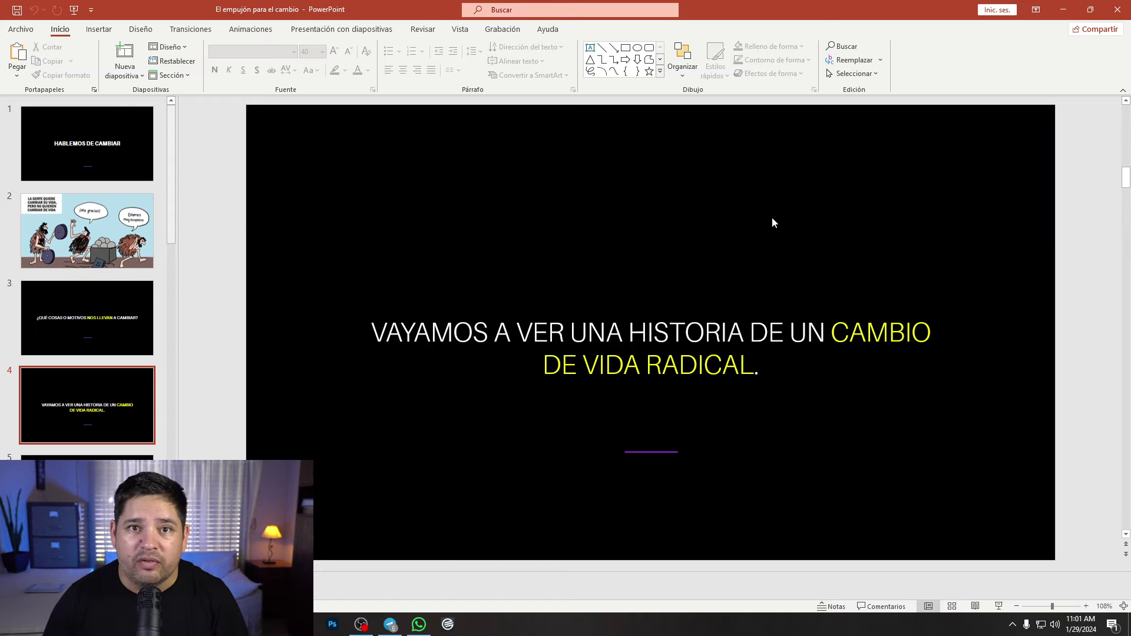
key("Page_Down")
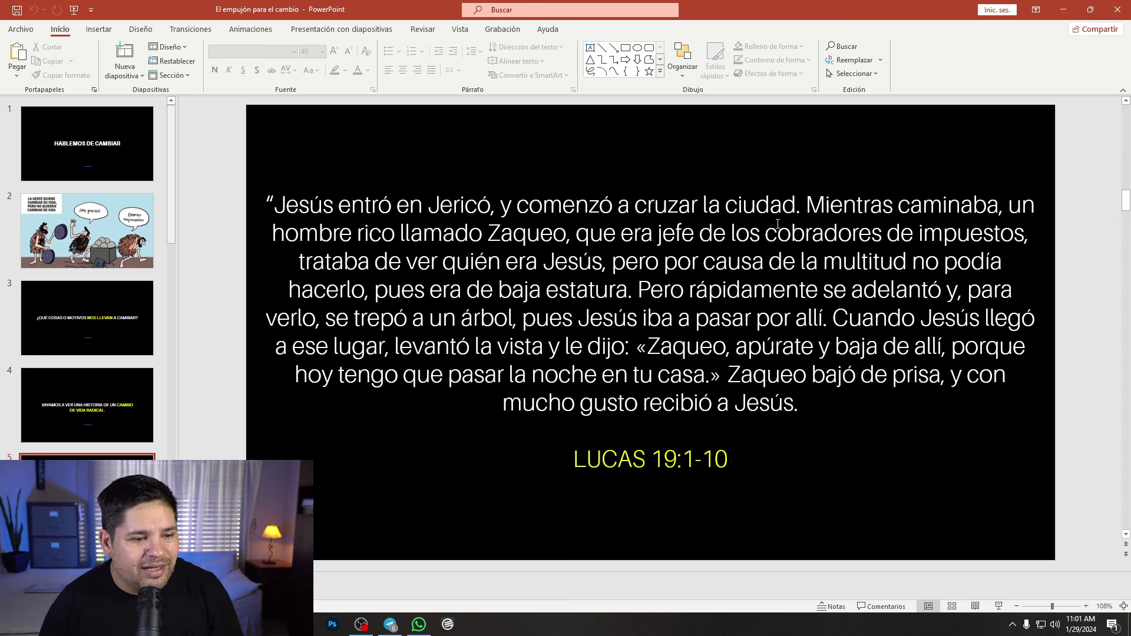
key("Page_Up")
key("Page_Up")
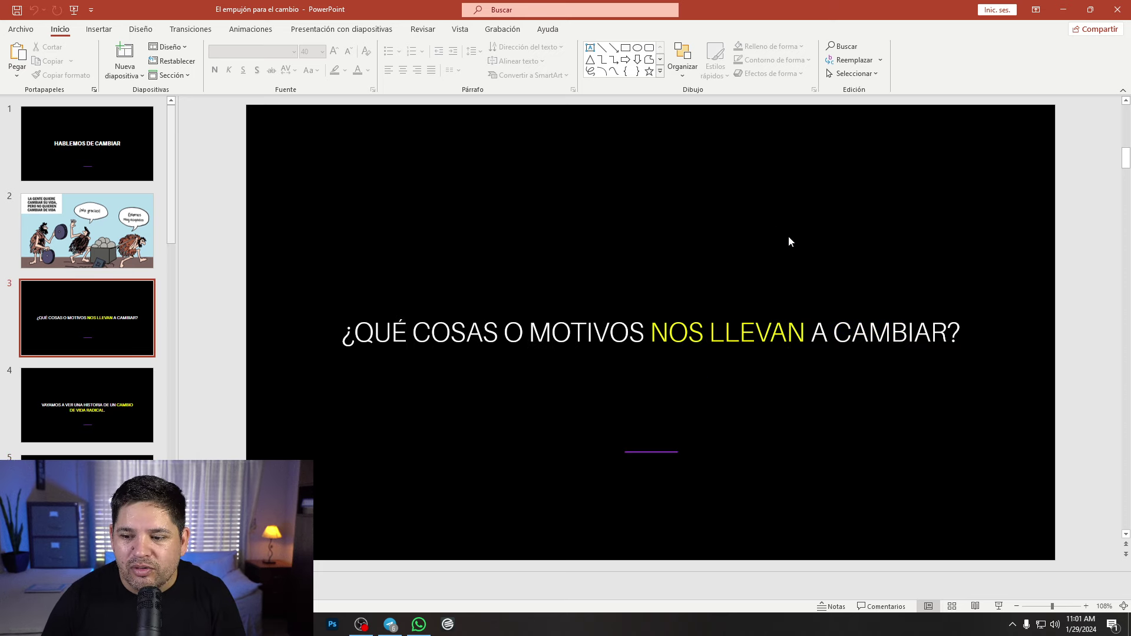
key("Page_Up")
key("Page_Up")
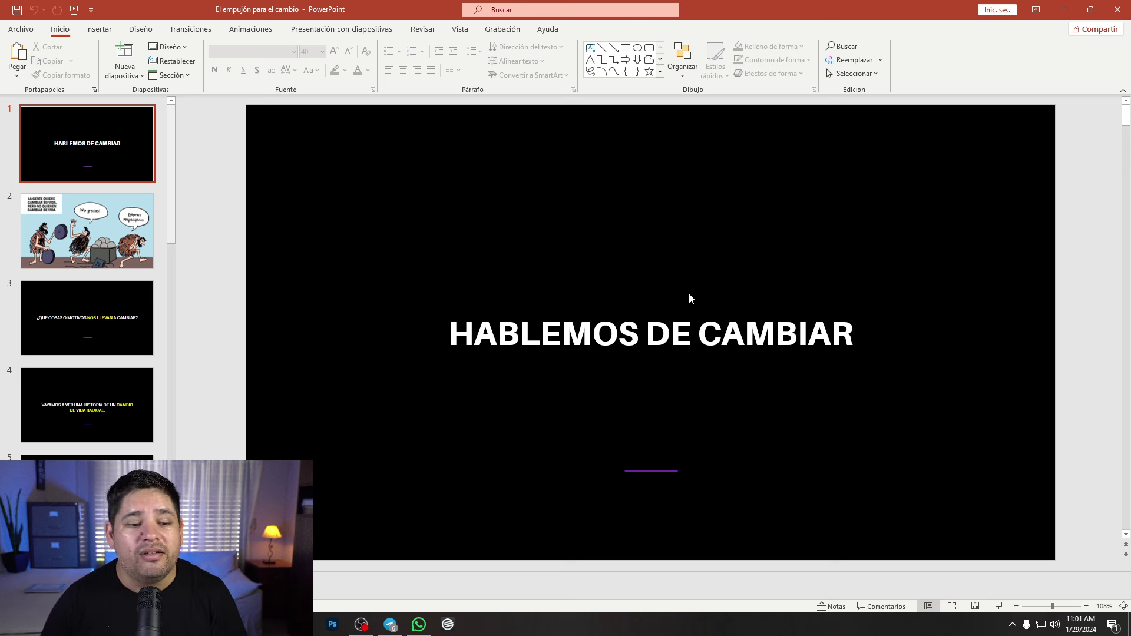
Check the title font (Aileron Heavy) and slide 5 quote font (Aileron Light), then return to Canva
left_click(575, 319)
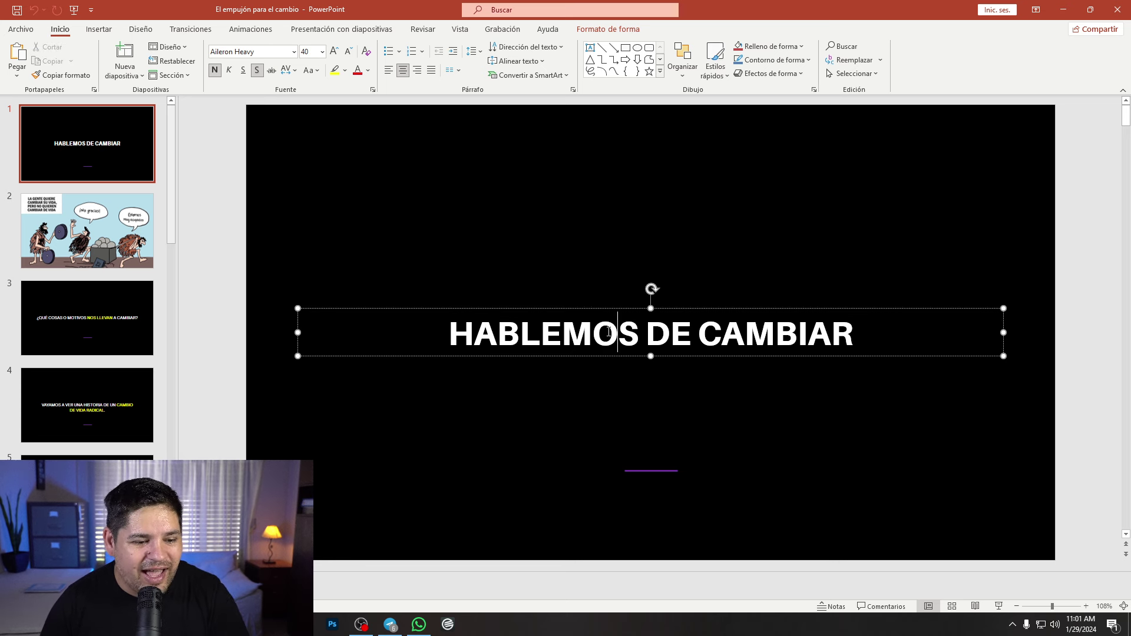
key("ctrl+a")
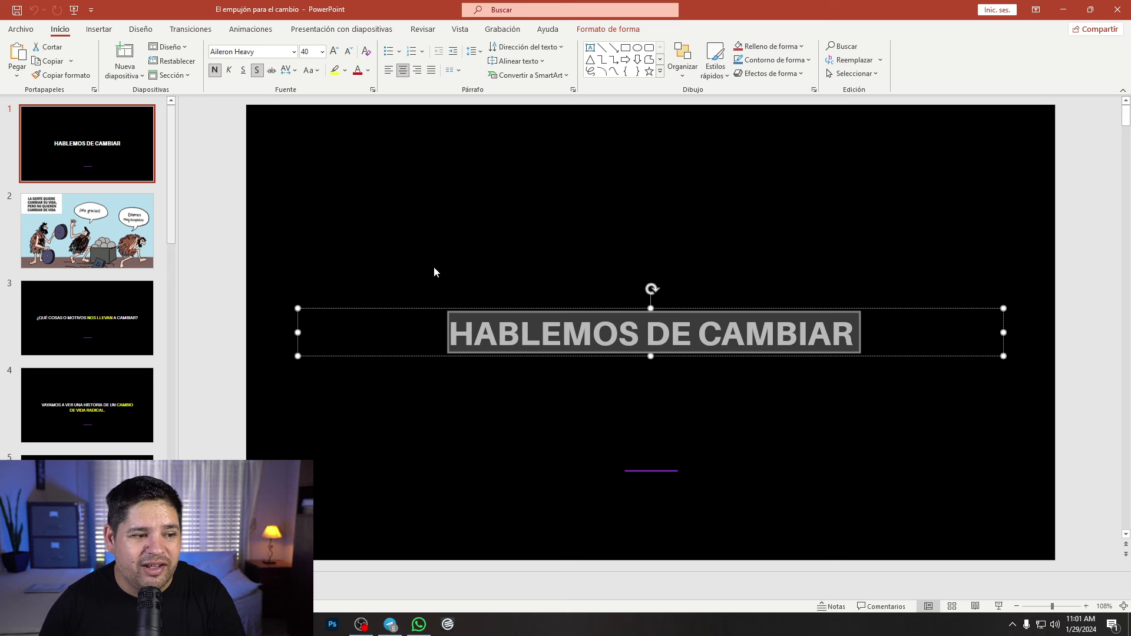
left_click(601, 279)
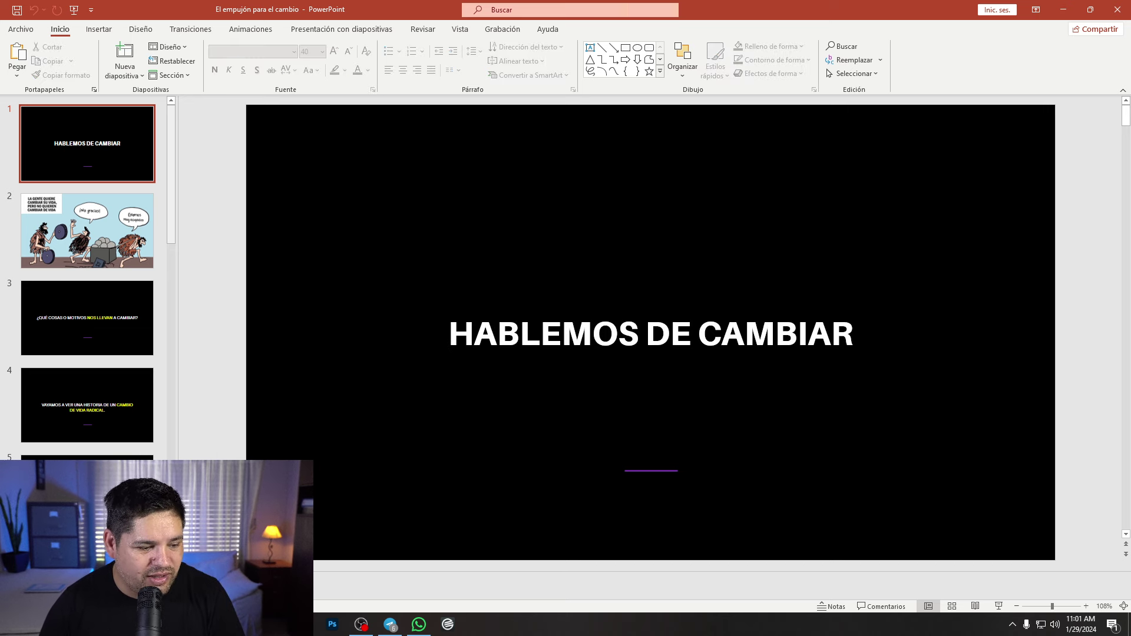
left_click(88, 465)
left_click(545, 214)
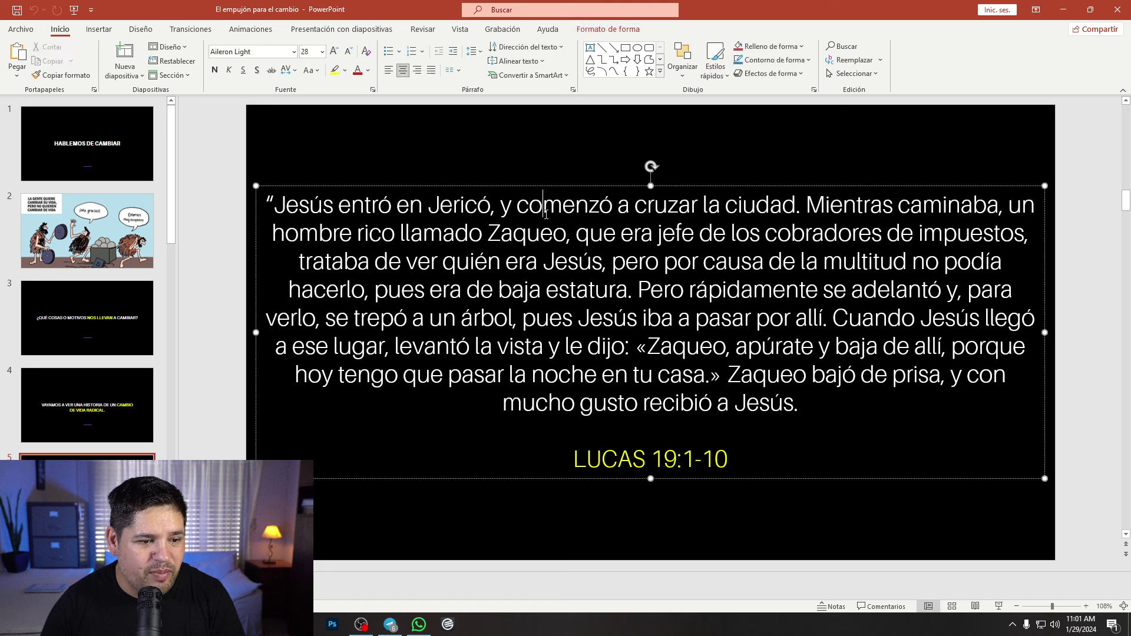
key("Escape")
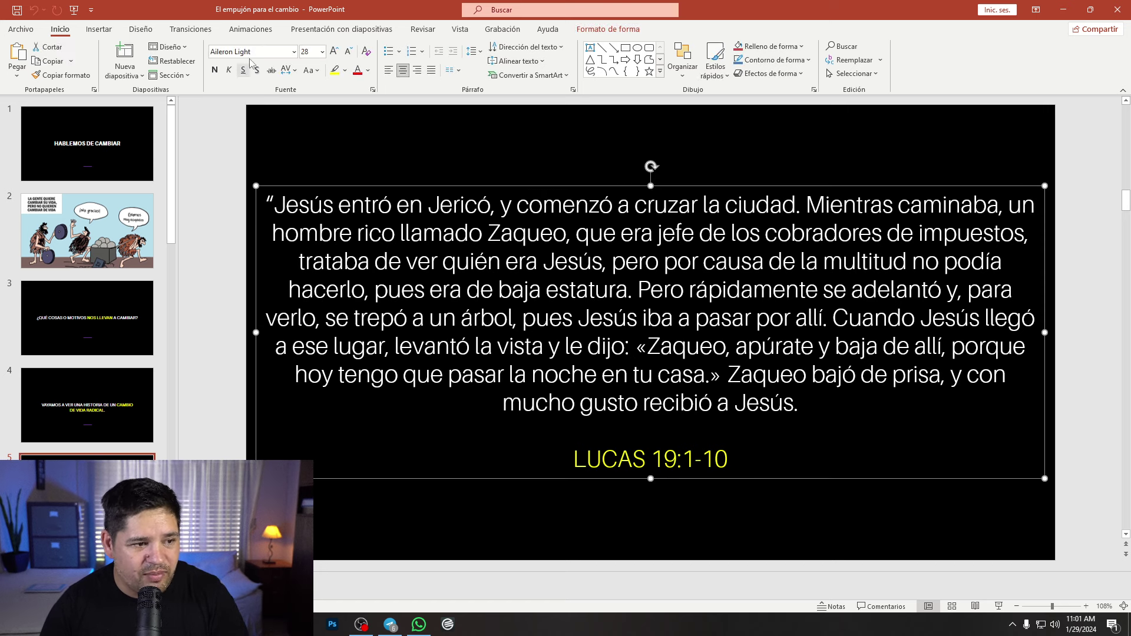
key("Escape")
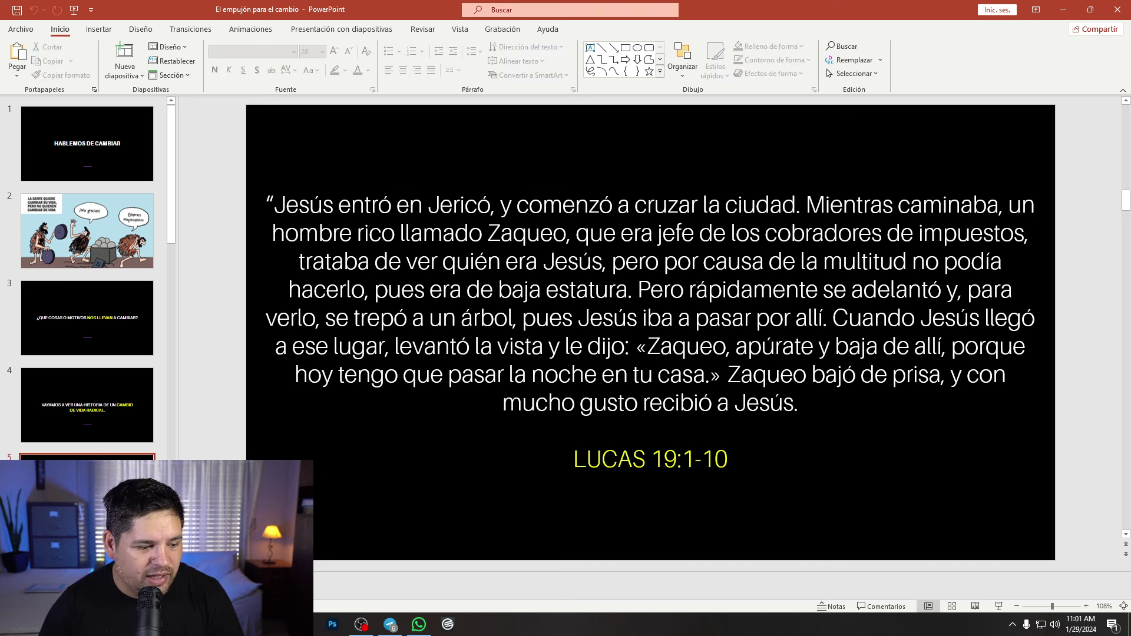
key("alt+Tab")
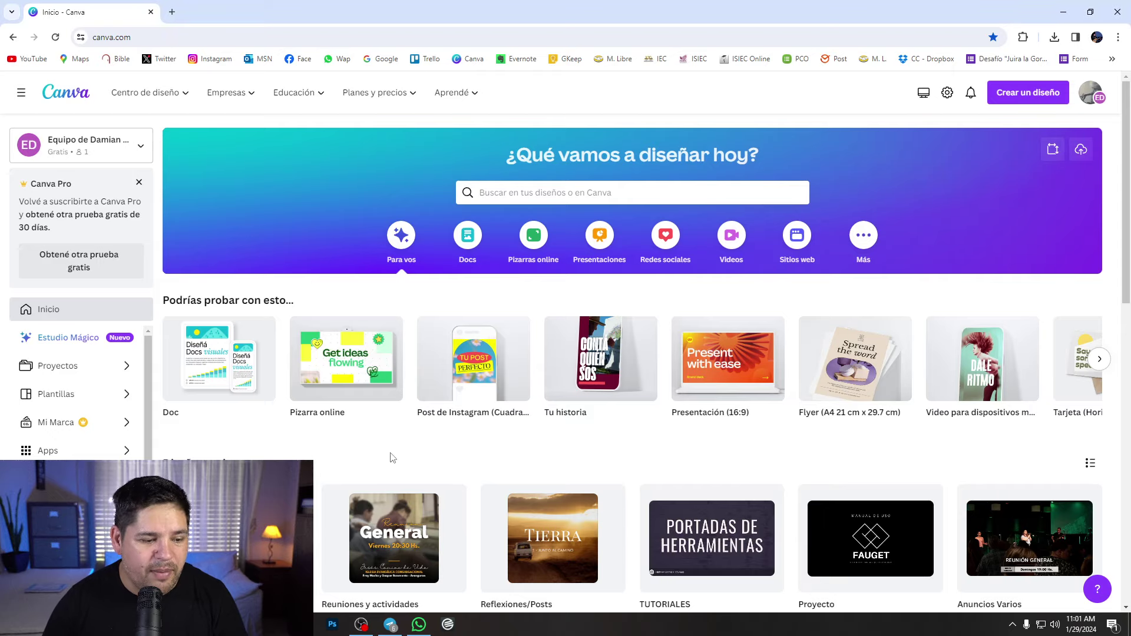
Open the imported El empujón para el cambio design and dismiss the feedback form
scroll(408, 429, "down", 1)
scroll(410, 386, "down", 2)
mouse_move(235, 361)
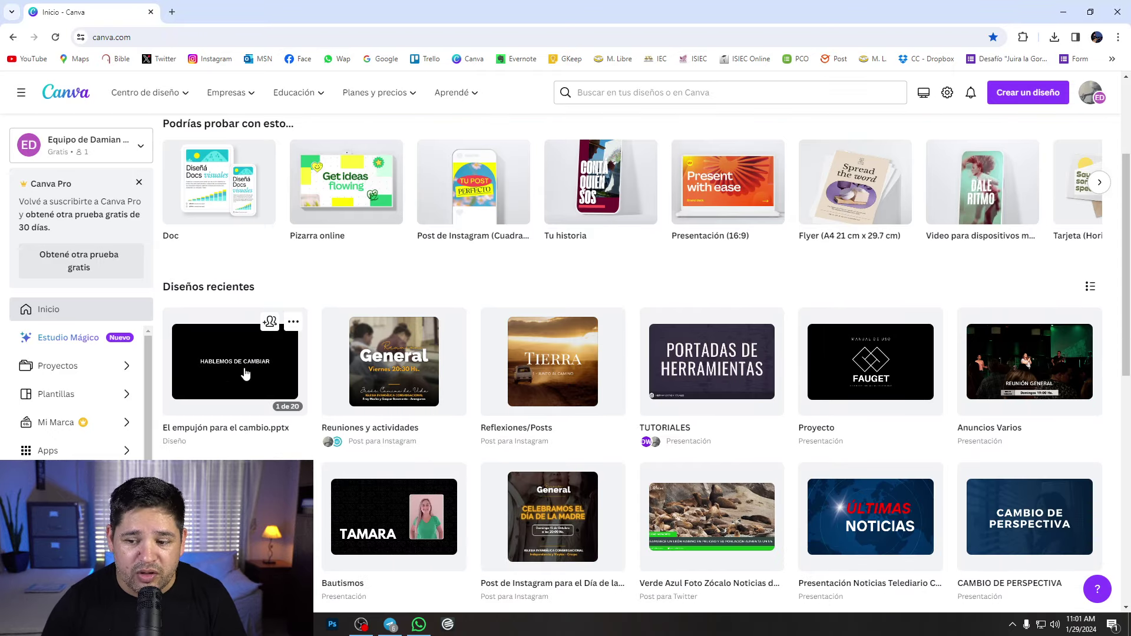
left_click(245, 369)
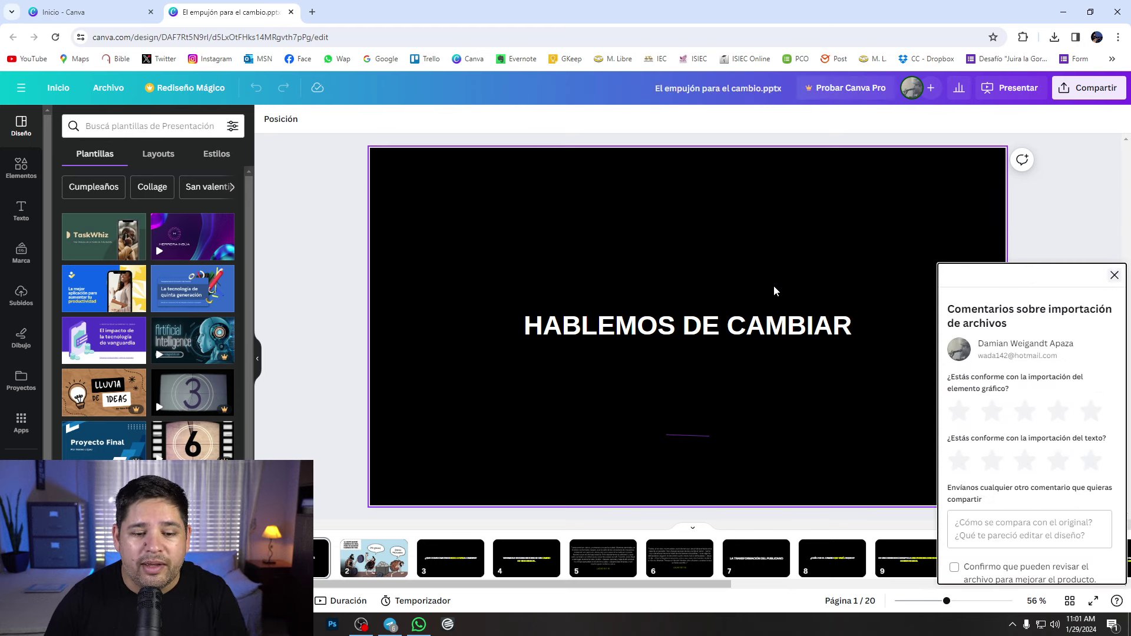
left_click(1114, 275)
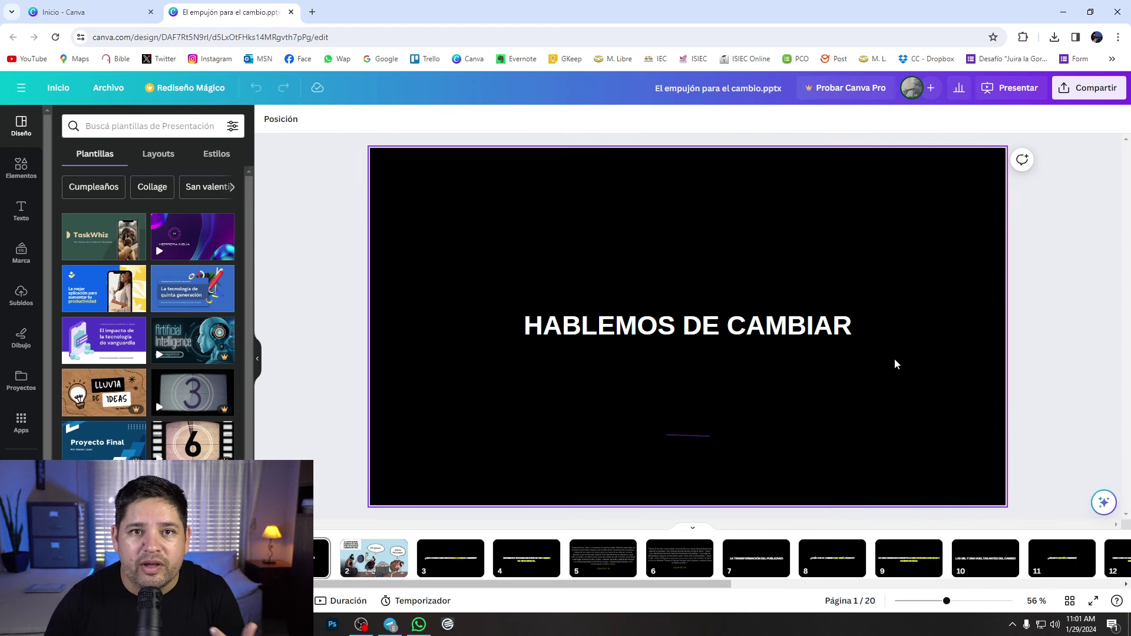
Drag the HABLEMOS DE CAMBIAR title box onto the slide's centre guide
left_click(720, 333)
left_click(806, 271)
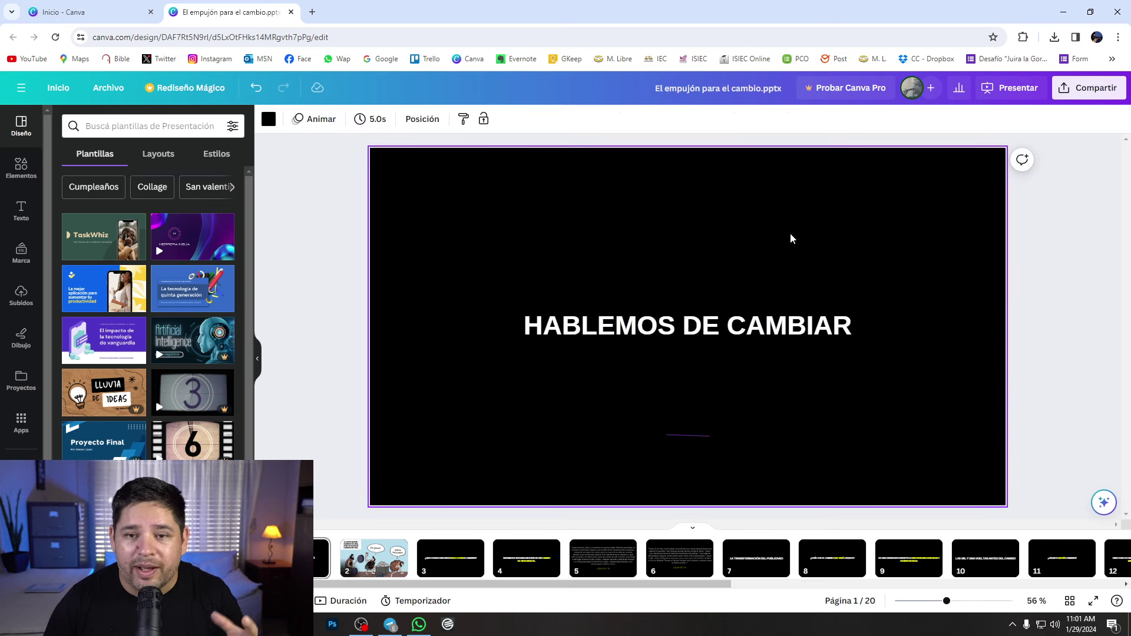
left_click(728, 313)
mouse_move(728, 313)
left_mouse_down()
mouse_move(657, 250)
mouse_move(759, 314)
left_mouse_up()
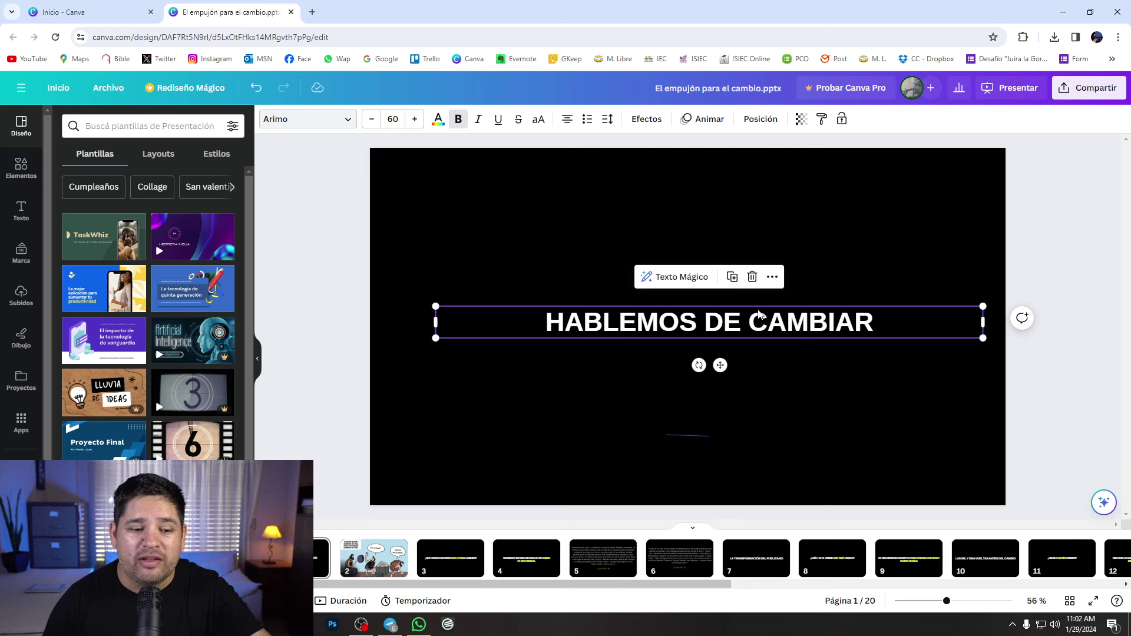
left_click_drag(750, 303, 738, 324)
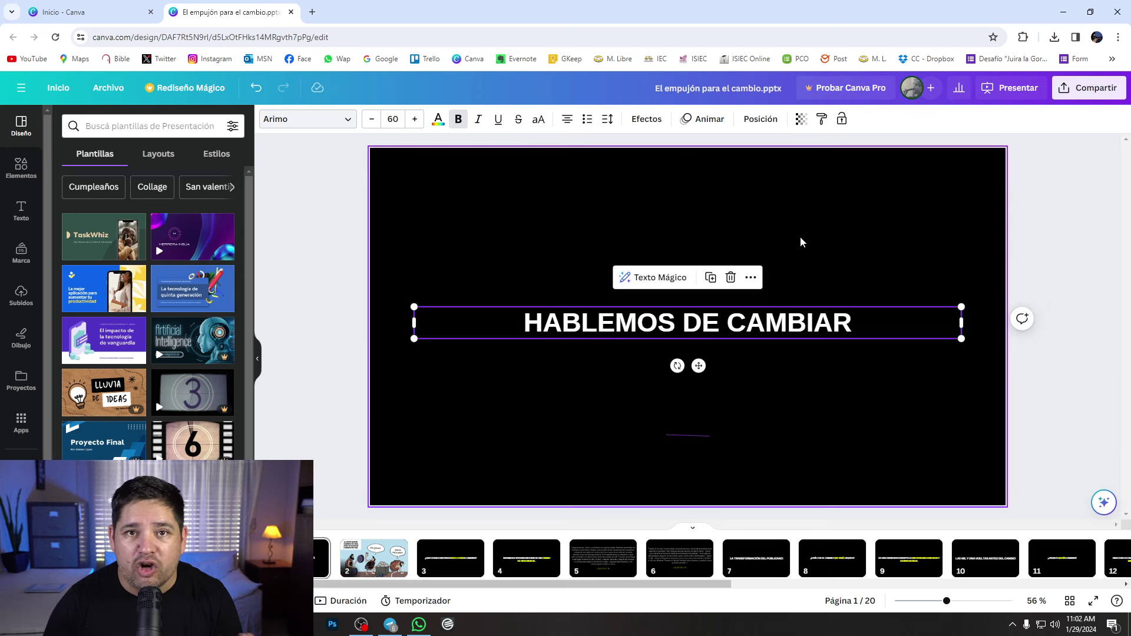
left_click_drag(651, 312, 651, 317)
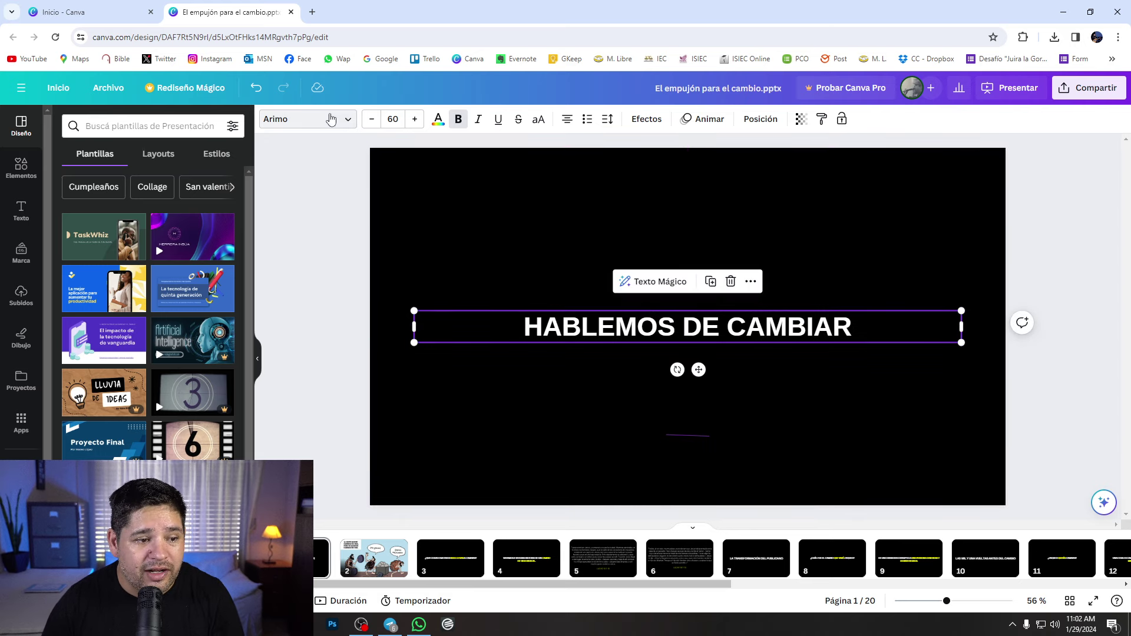
Inspect the Zaqueo quote on slide 5, then return to slide 1
left_click(607, 554)
left_click(563, 256)
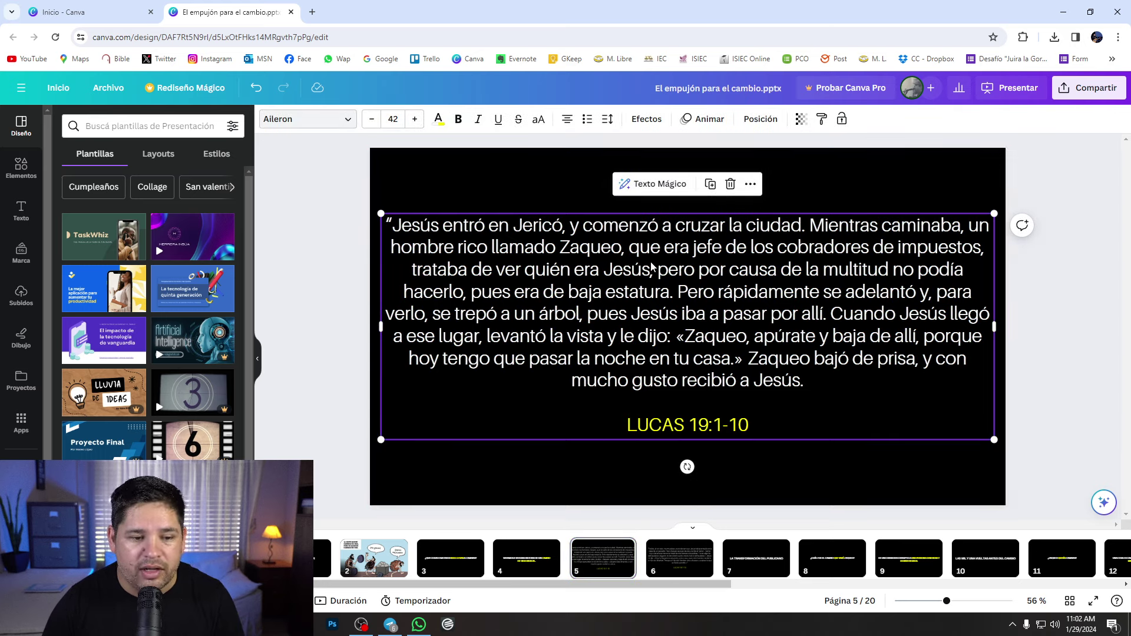
left_click(323, 558)
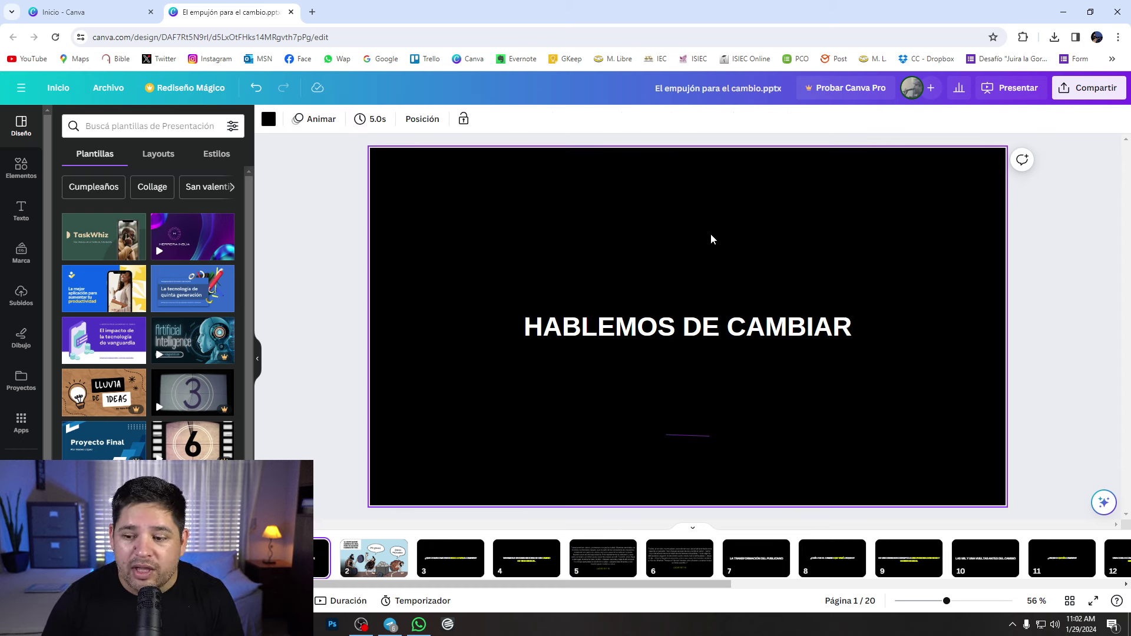
left_click(719, 327)
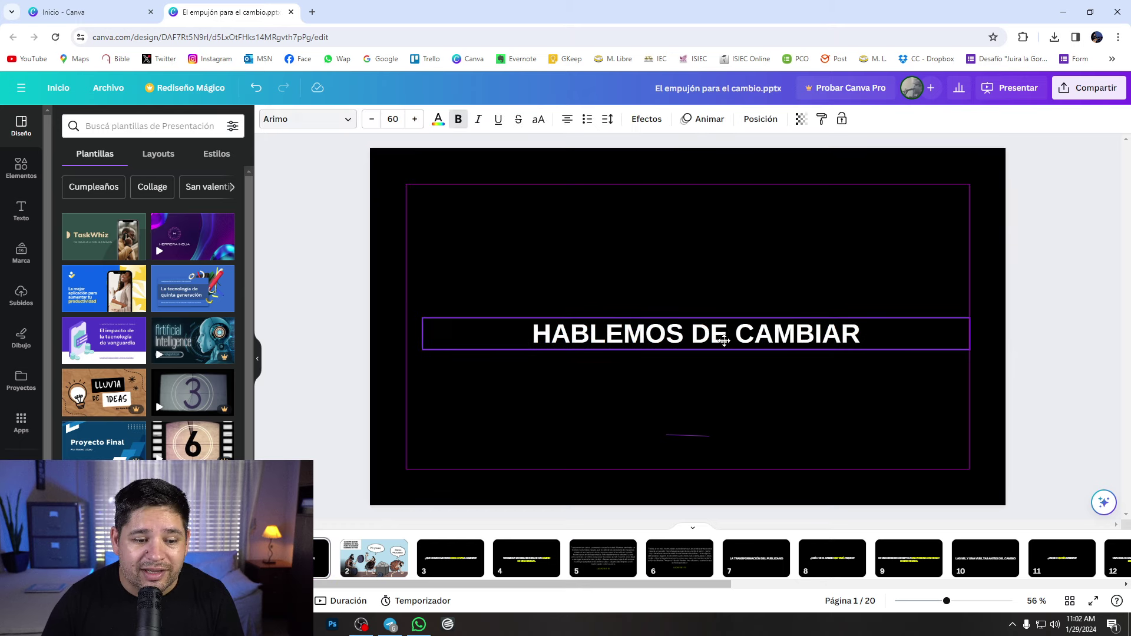
left_click(687, 436)
left_click_drag(697, 435, 697, 423)
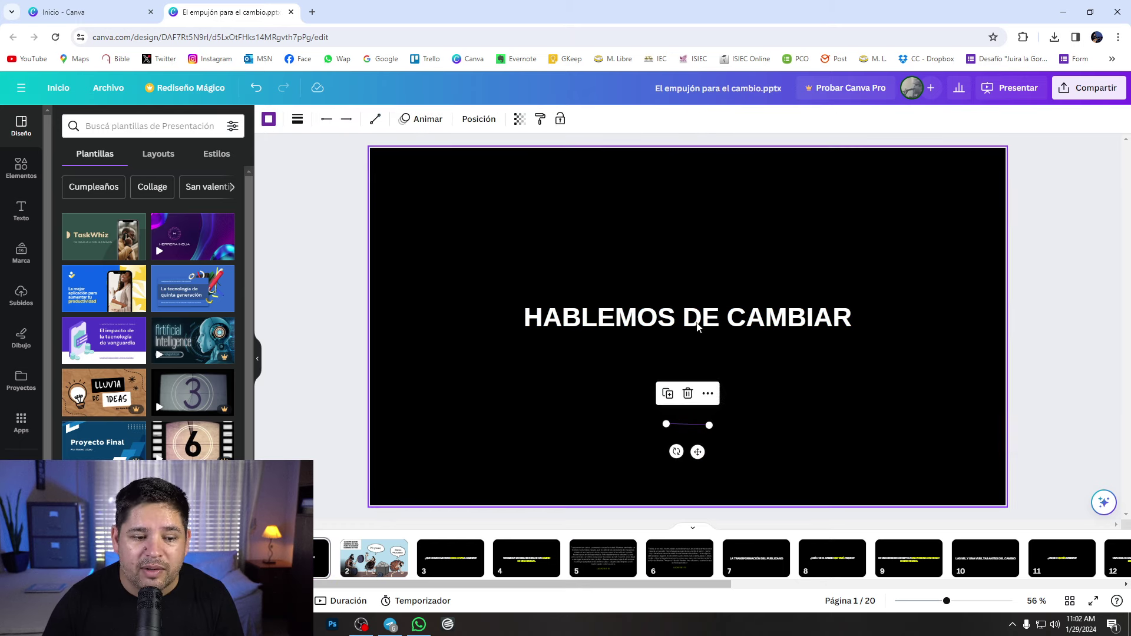
left_click(743, 201)
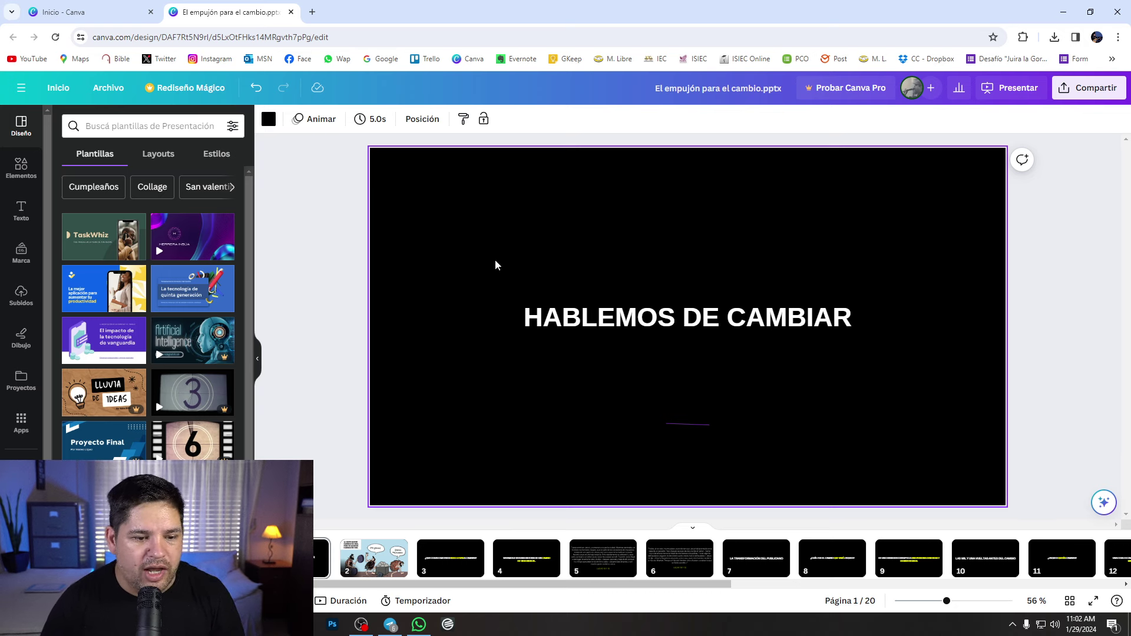
scroll(140, 278, "down", 2)
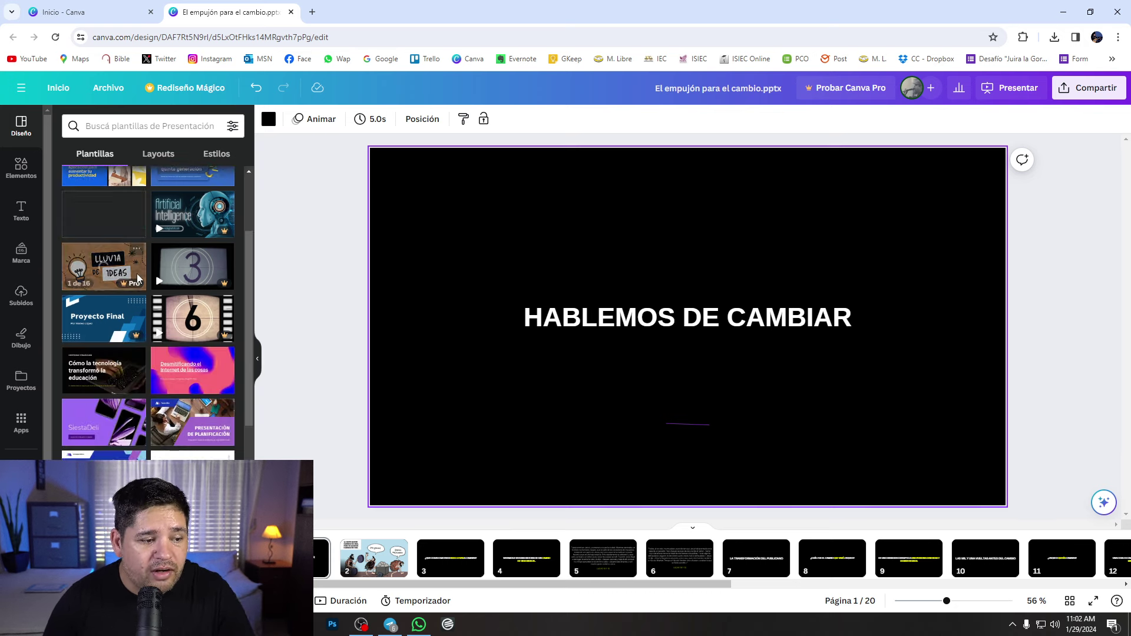
scroll(142, 289, "down", 2)
scroll(147, 307, "down", 3)
scroll(165, 348, "up", 5)
scroll(174, 369, "up", 1)
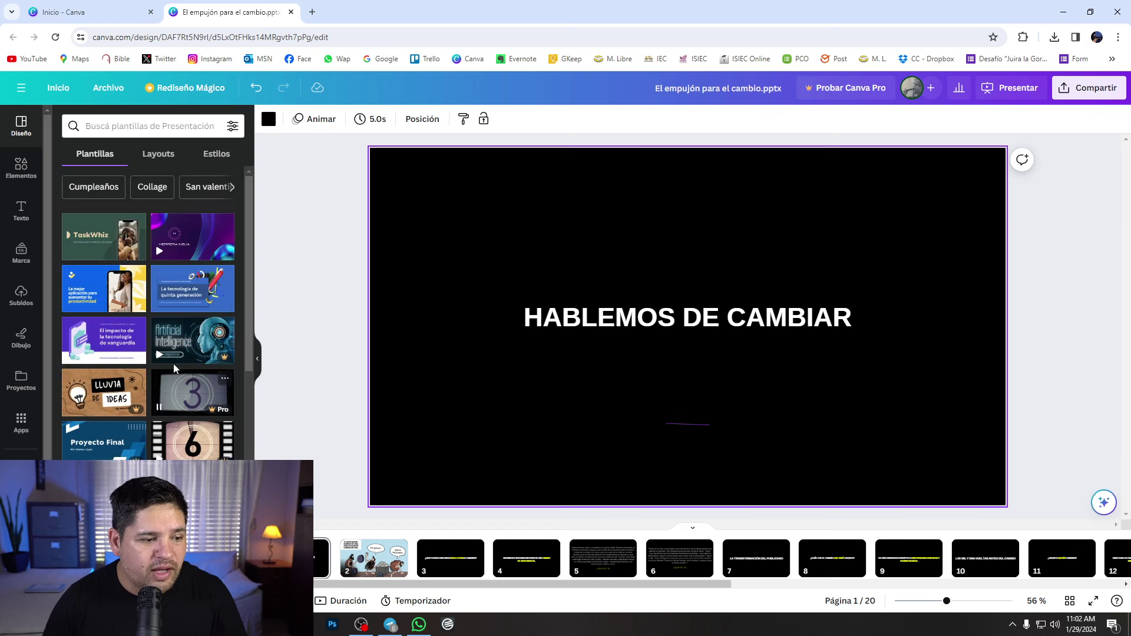
scroll(153, 318, "down", 2)
scroll(136, 283, "down", 1)
scroll(126, 260, "down", 1)
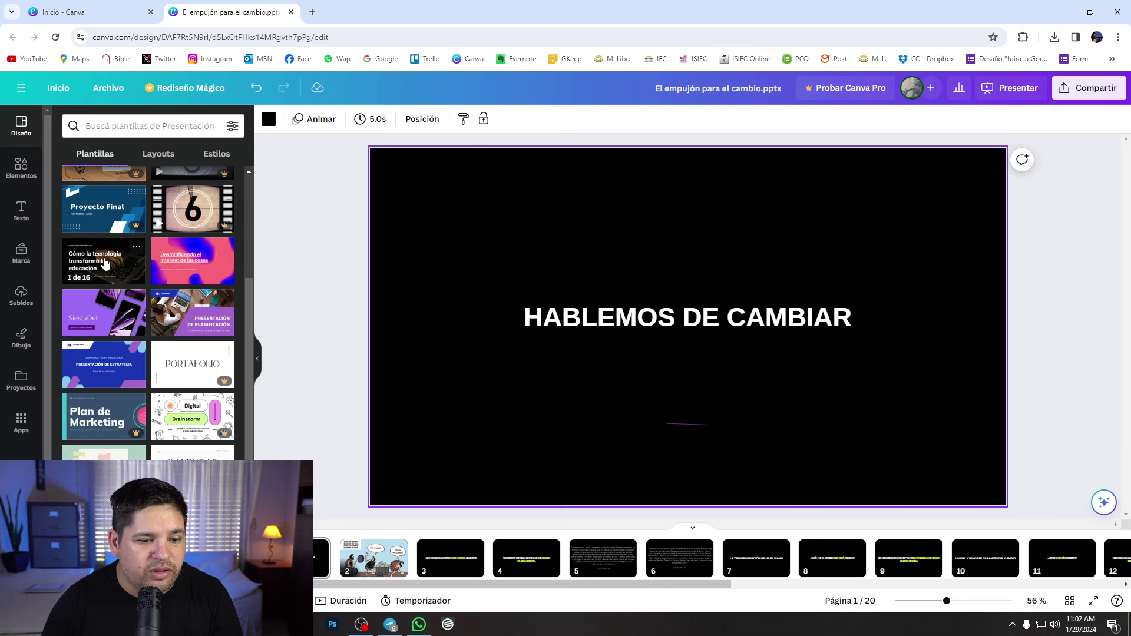
Insert the tech-education template's cover page as the new slide 2
left_click(105, 264)
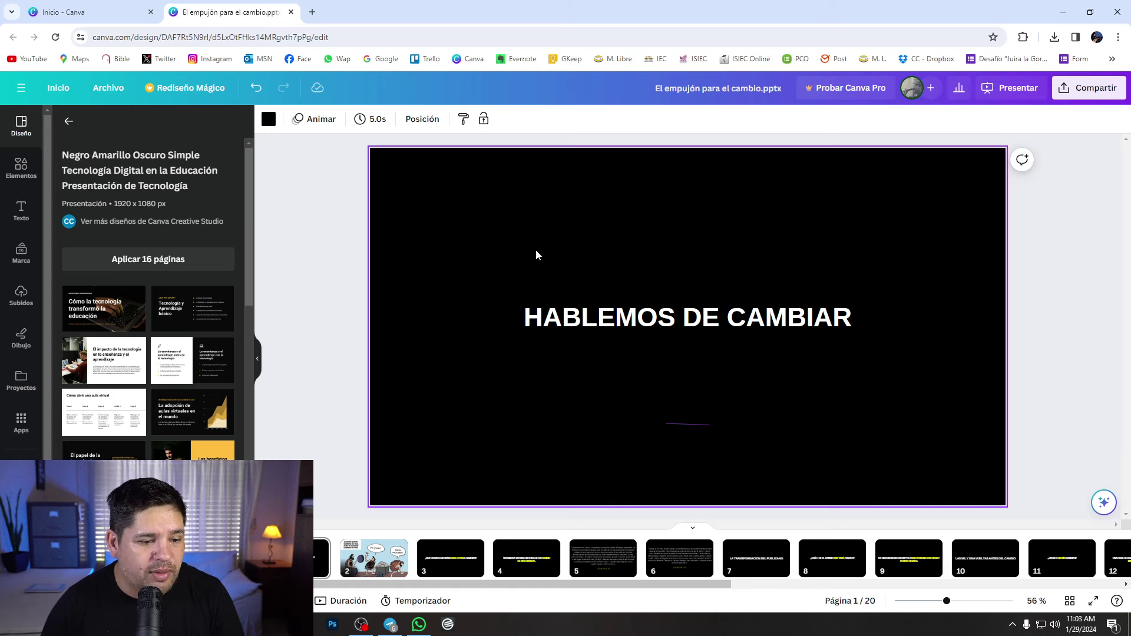
left_click(123, 298)
left_click(641, 381)
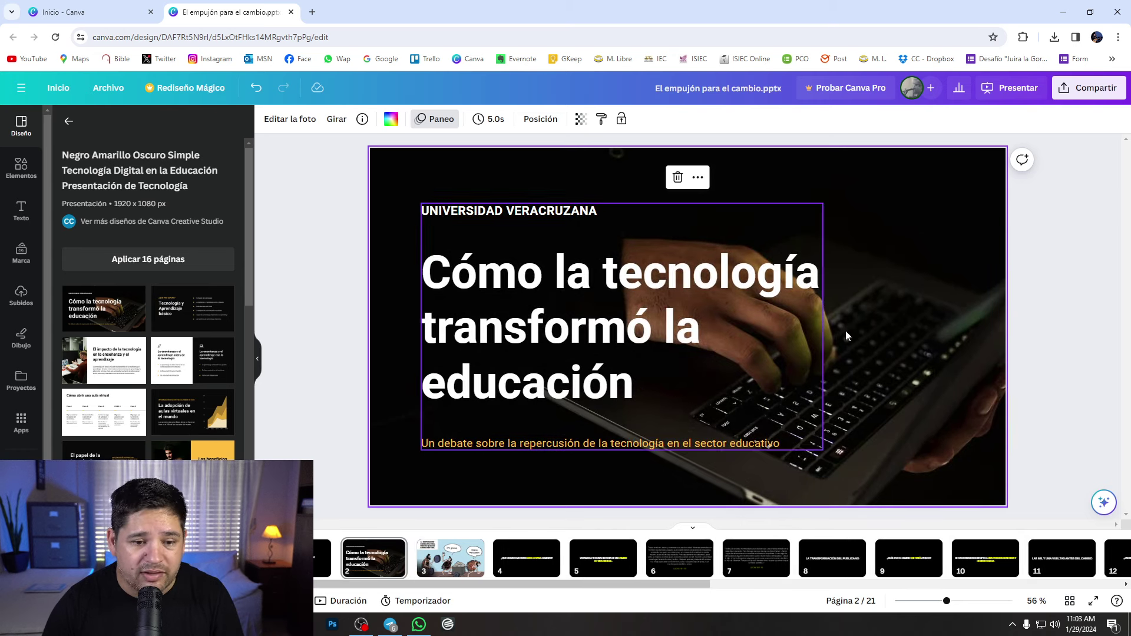
Replace the template slide's title with HABLEMOS DE CAMBIAR copied from slide 1
key("Page_Up")
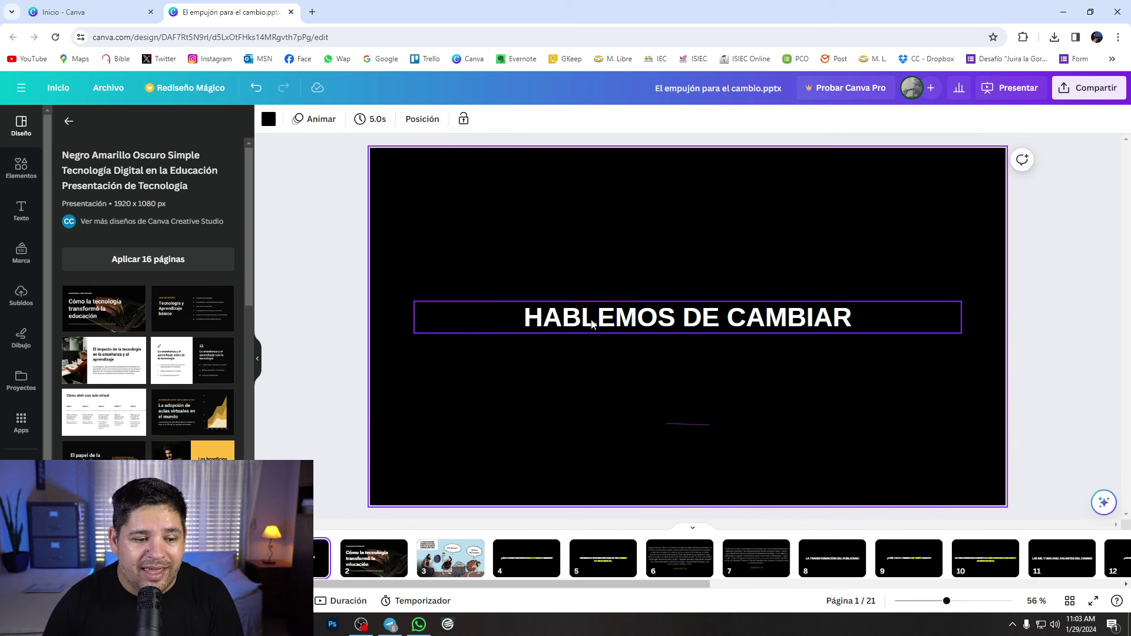
double_click(593, 320)
key("ctrl+c")
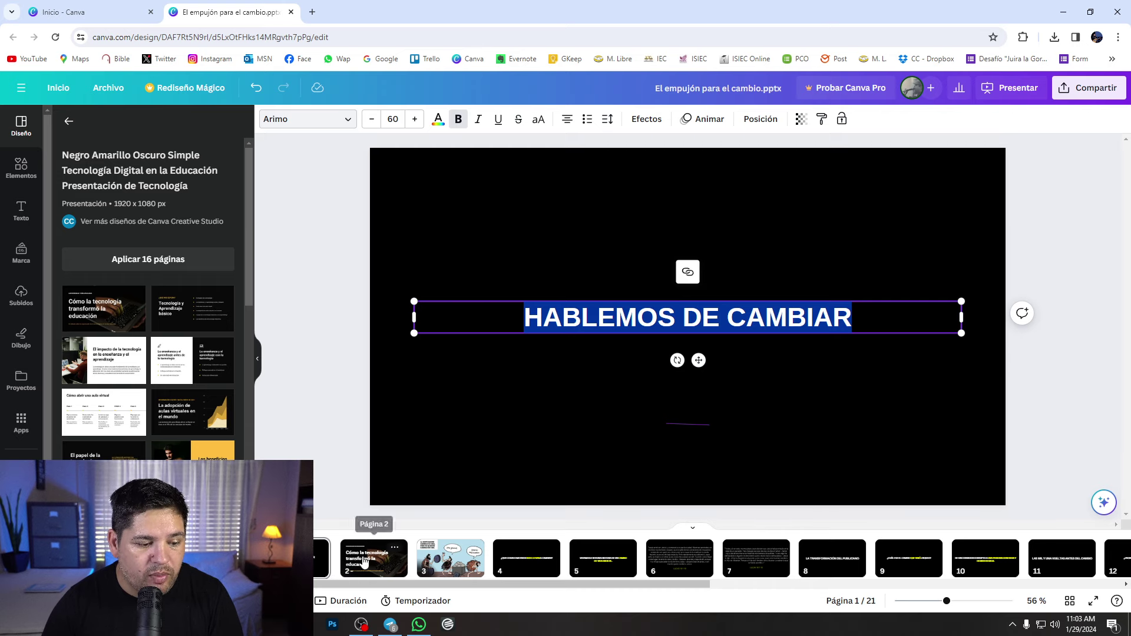
left_click(373, 558)
left_click(483, 305)
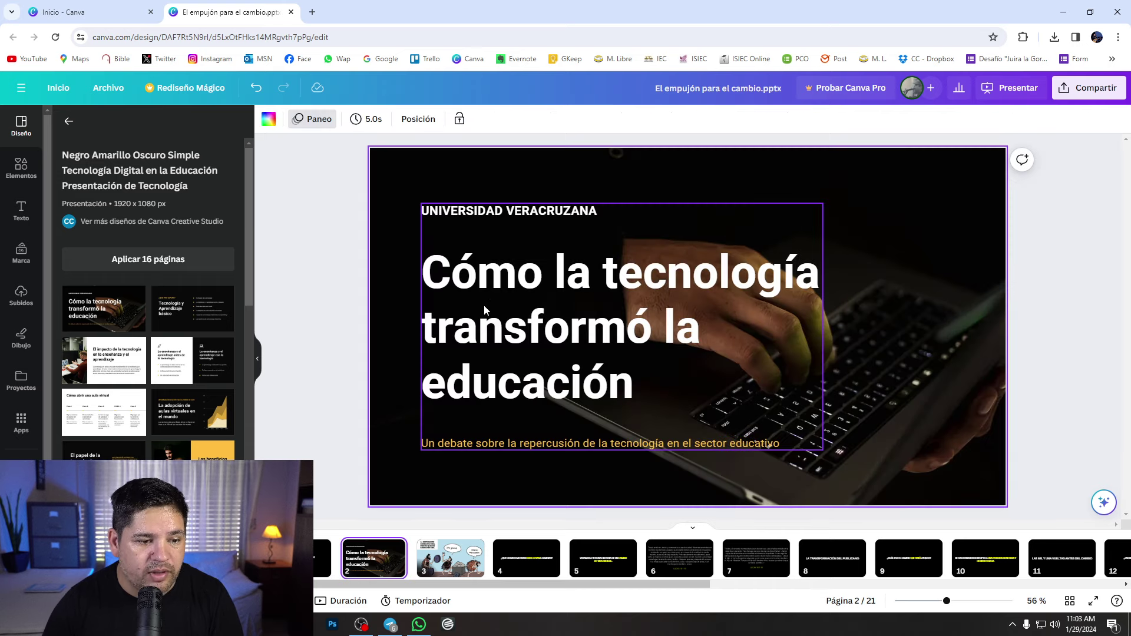
double_click(449, 281)
key("ctrl+v")
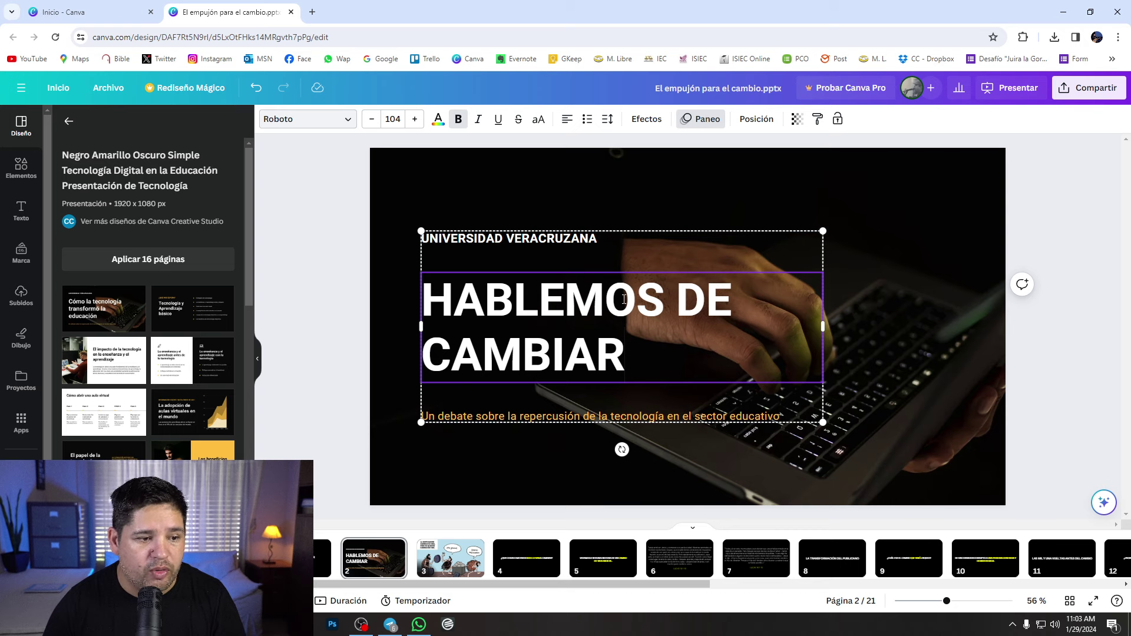
left_click(953, 253)
Compare the new slide 2 title with the original slide 1 title
left_click(519, 319)
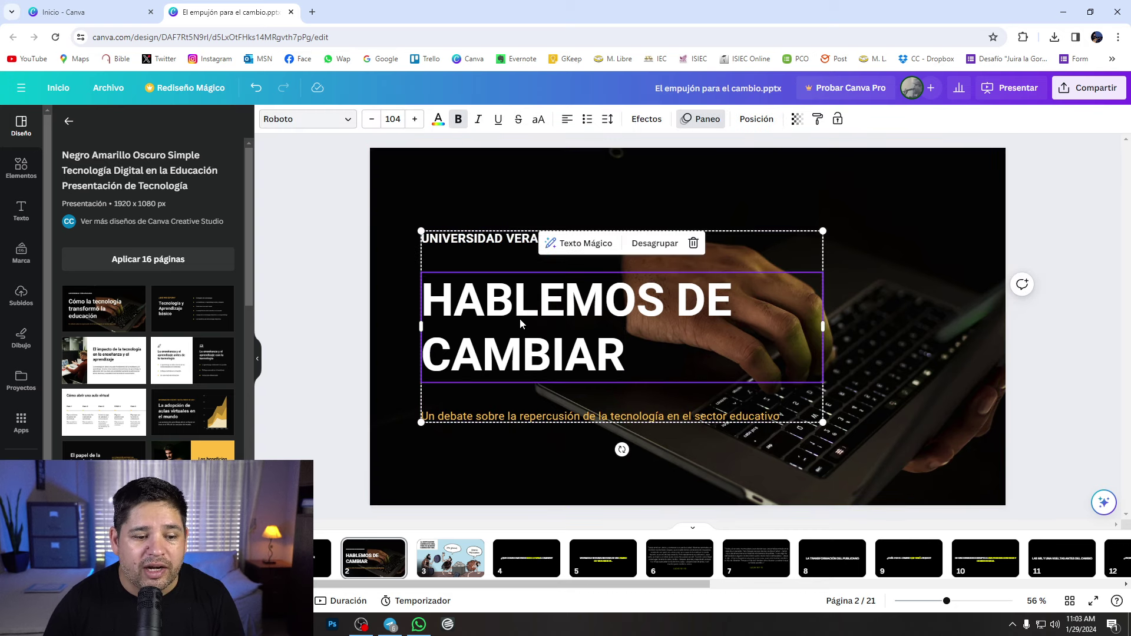
double_click(519, 321)
left_click(484, 301)
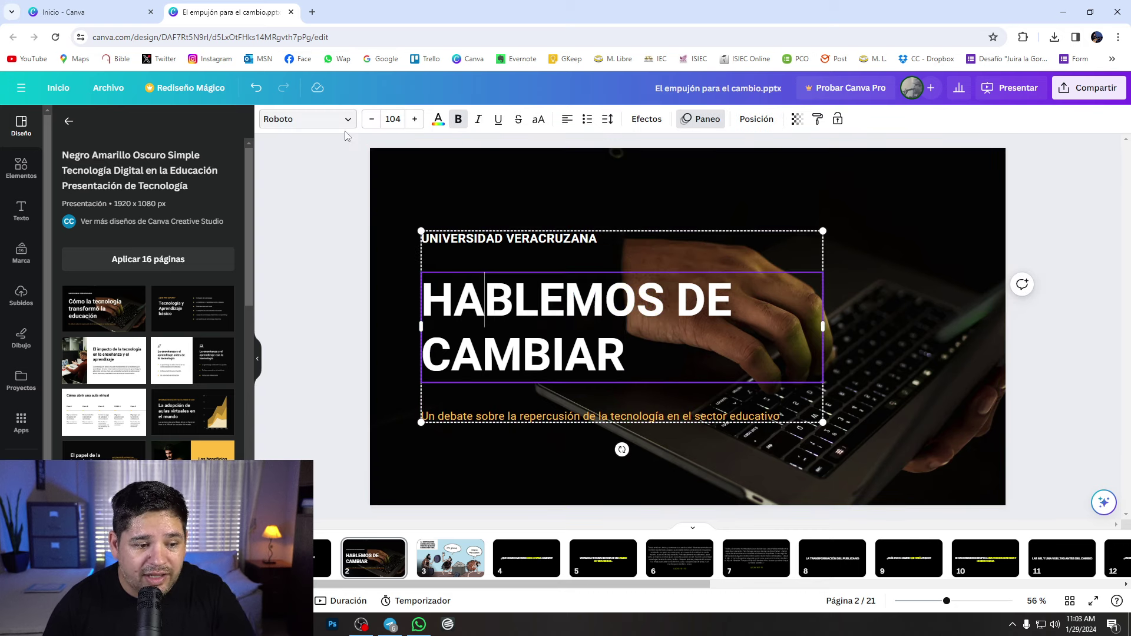
scroll(478, 315, "up", 3)
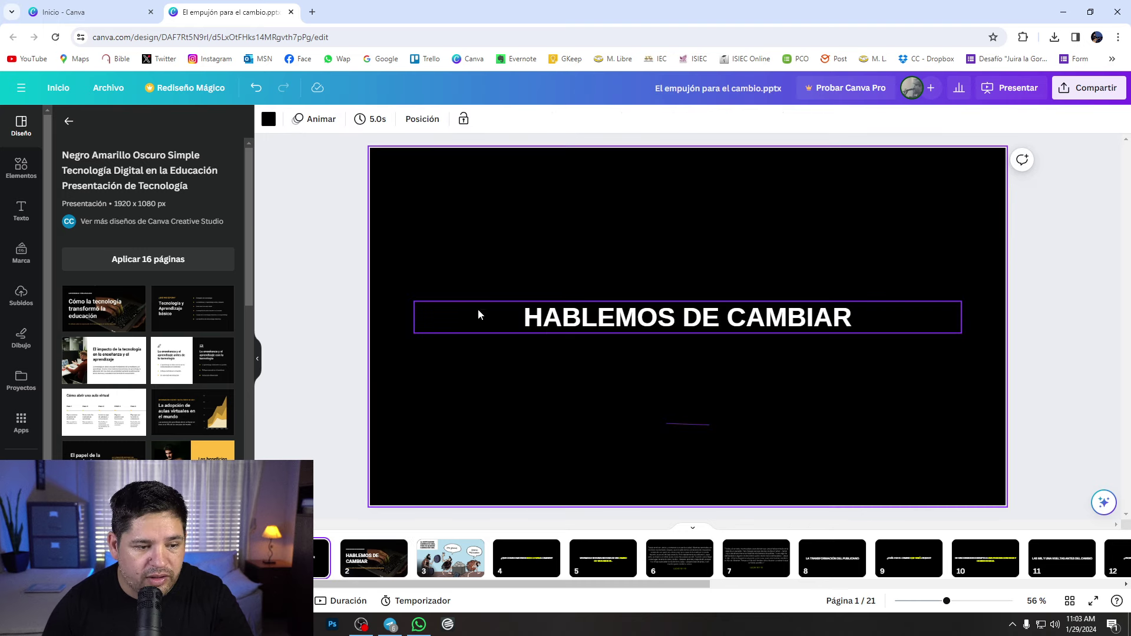
left_click(542, 329)
left_click(402, 577)
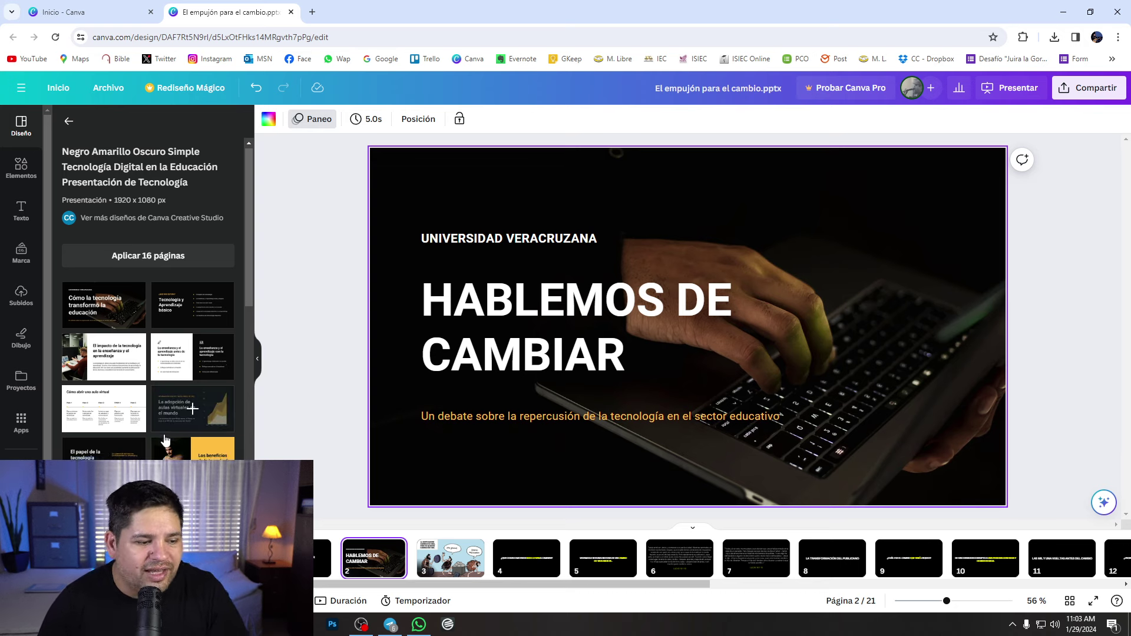
Open slide 6 with the Zaqueo passage and LUCAS 19:1-10
scroll(166, 439, "down", 4)
scroll(167, 439, "down", 2)
scroll(166, 439, "up", 2)
scroll(167, 438, "up", 2)
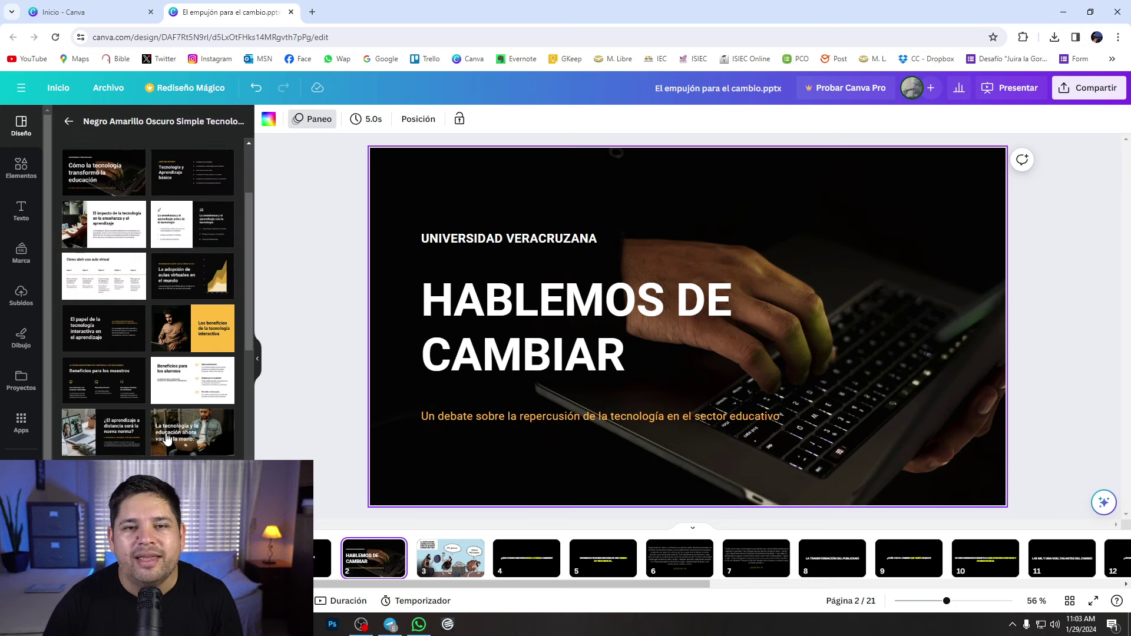
scroll(167, 438, "up", 2)
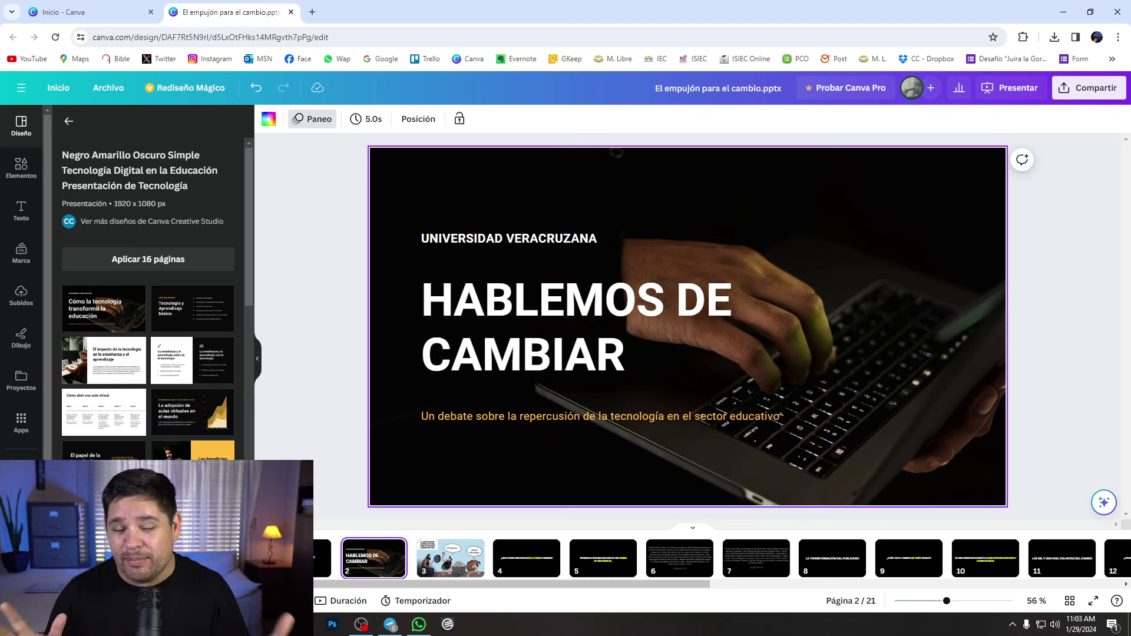
left_click(692, 562)
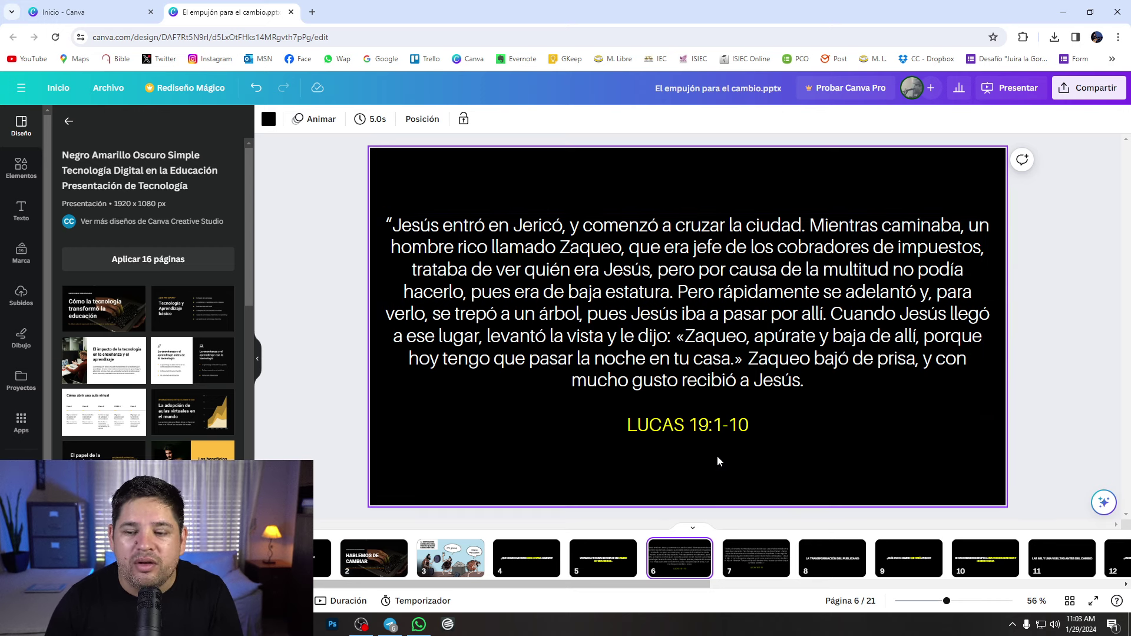
Select the whole slide 6 and show its Layouts suggestions instead of the template list
left_click(605, 253)
double_click(736, 427)
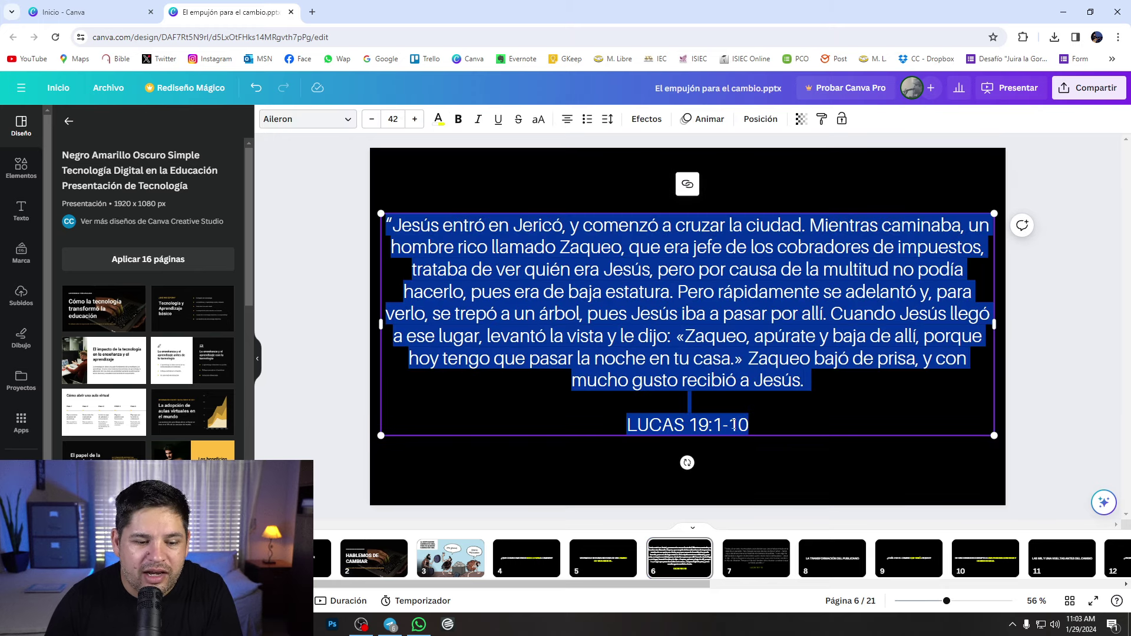
left_click(761, 453)
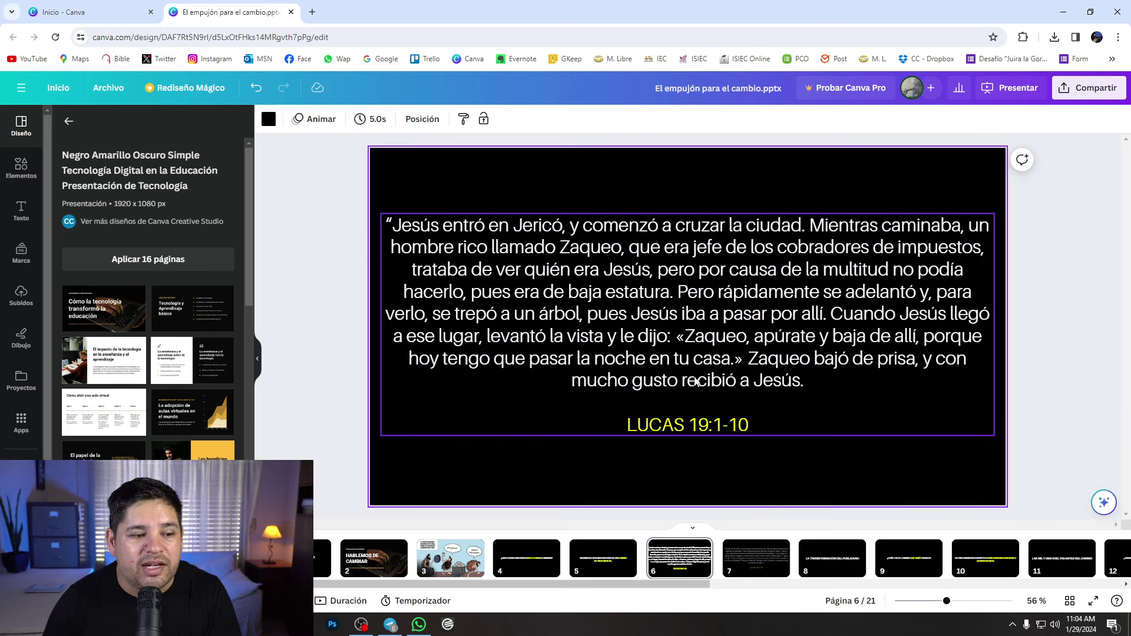
left_click(69, 120)
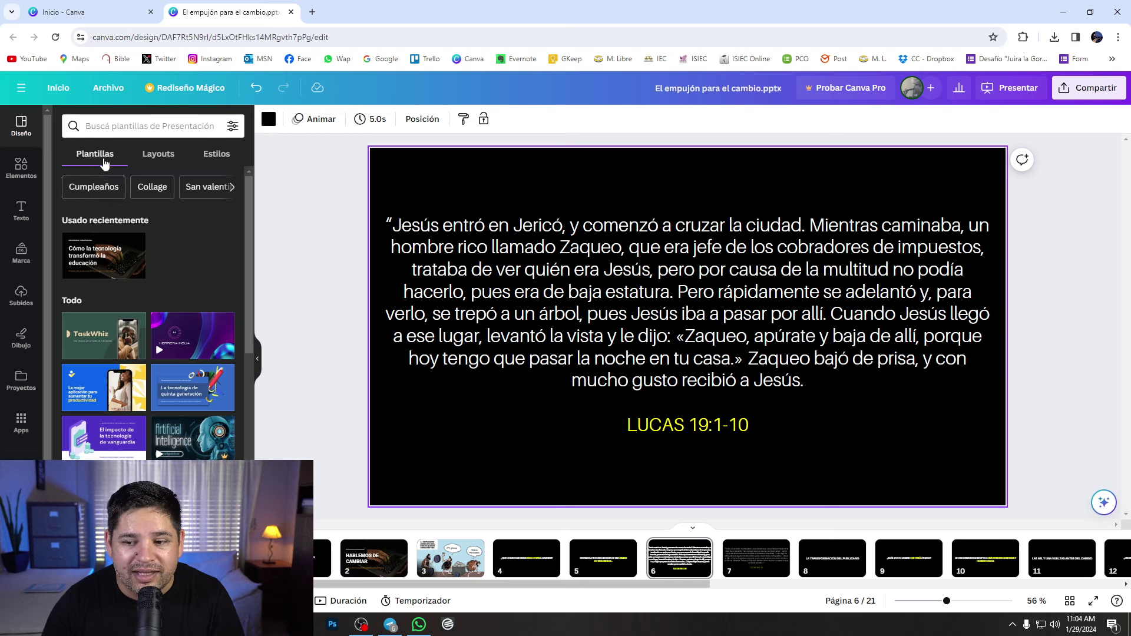
left_click(158, 156)
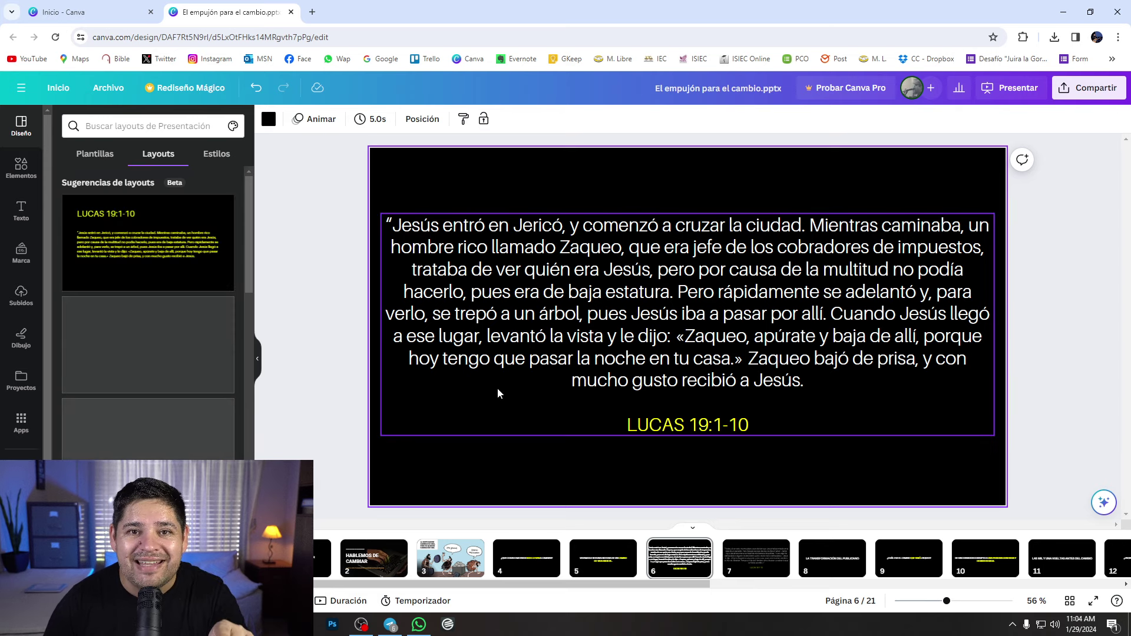
left_click(93, 154)
scroll(134, 366, "down", 5)
scroll(134, 368, "up", 10)
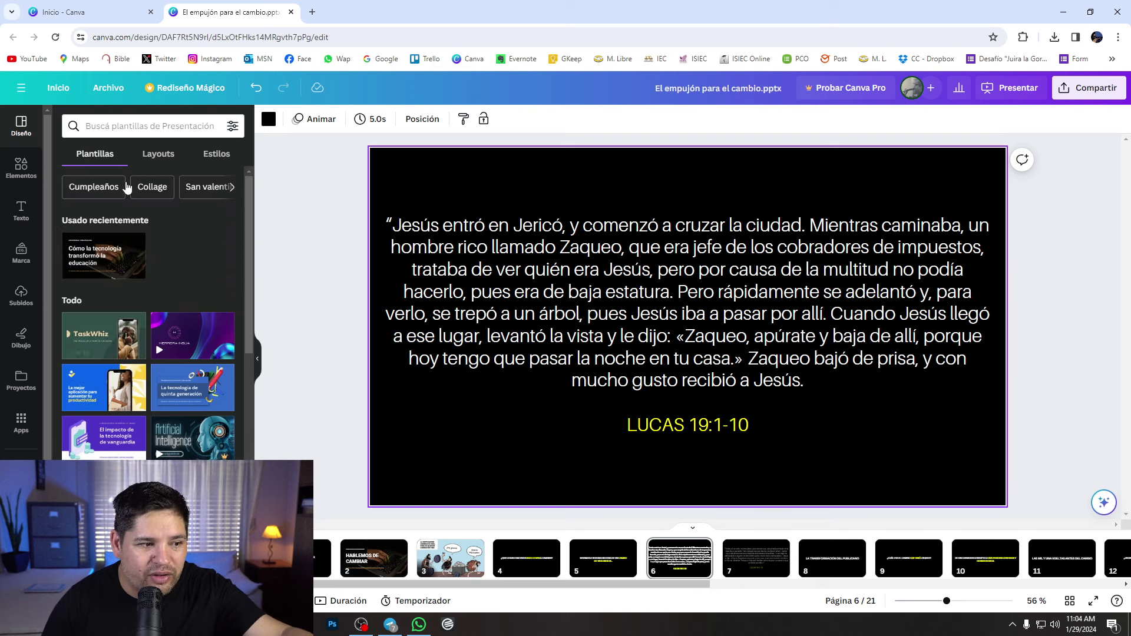
left_click(153, 155)
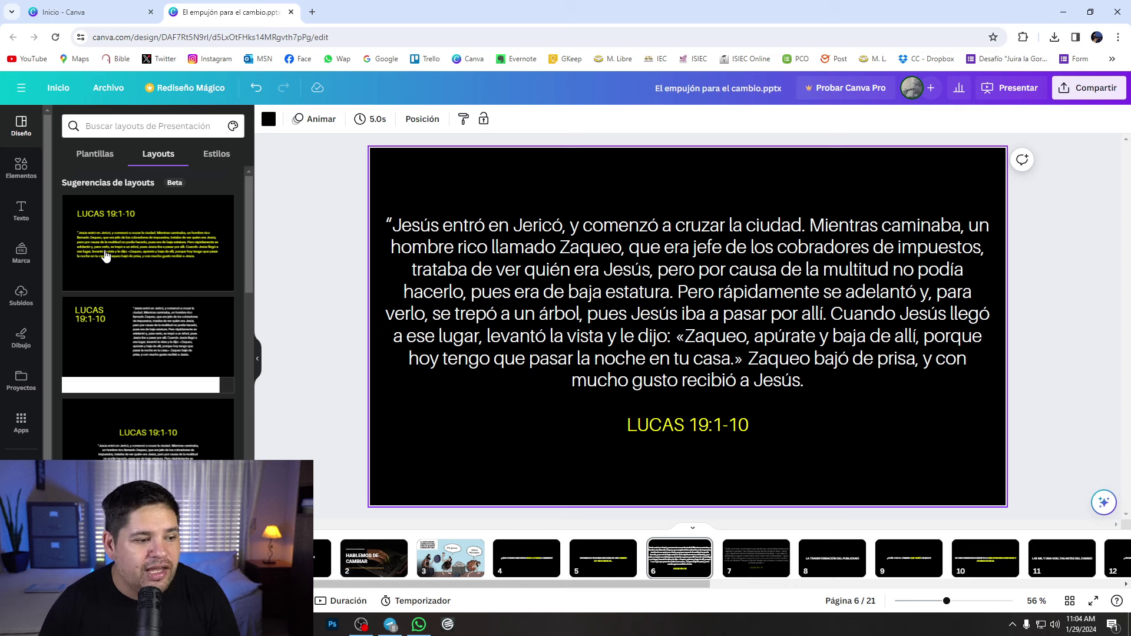
Try the two-column, three-shapes and white-bottom-band layouts on slide 6
scroll(152, 266, "down", 1)
scroll(152, 268, "down", 1)
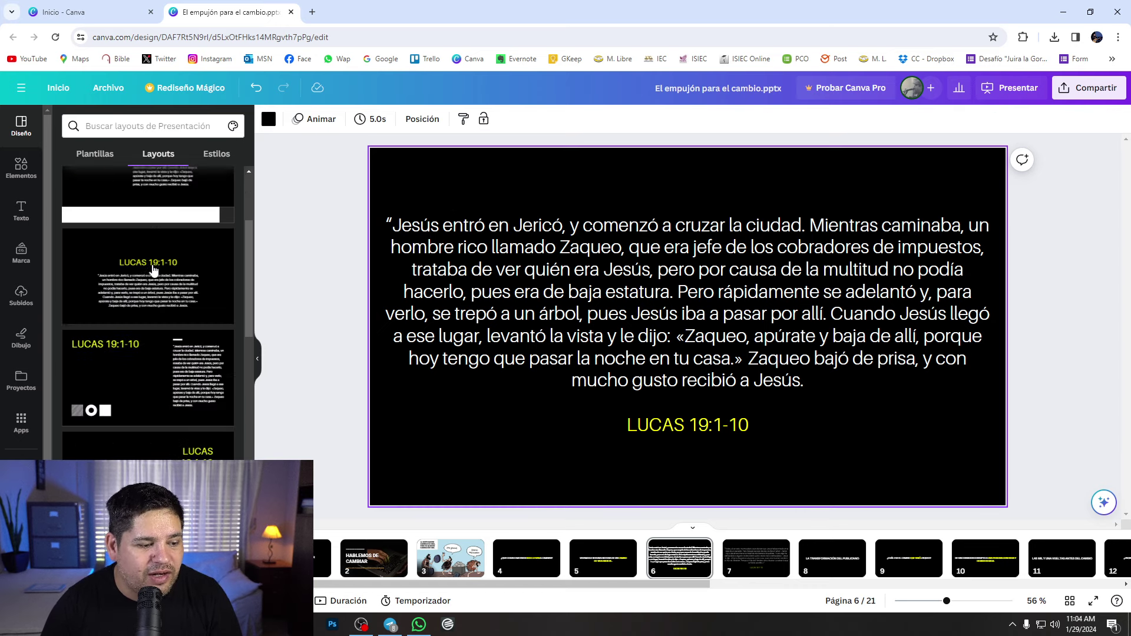
scroll(153, 271, "down", 1)
scroll(153, 274, "down", 1)
scroll(152, 273, "down", 1)
scroll(152, 280, "down", 2)
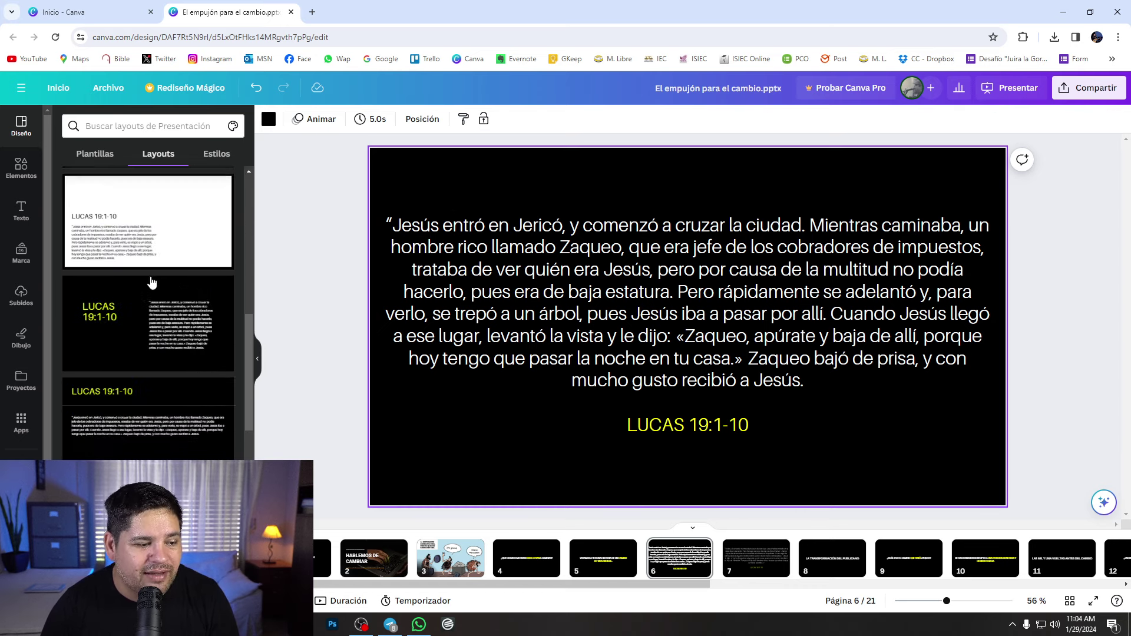
left_click(151, 320)
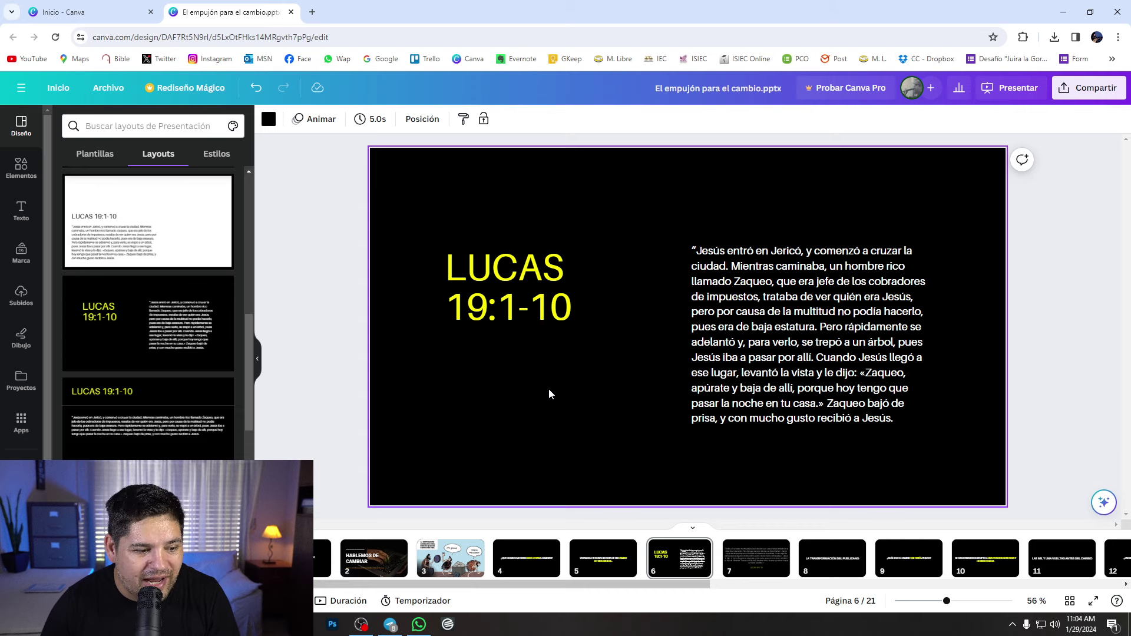
scroll(134, 303, "down", 3)
scroll(138, 326, "down", 2)
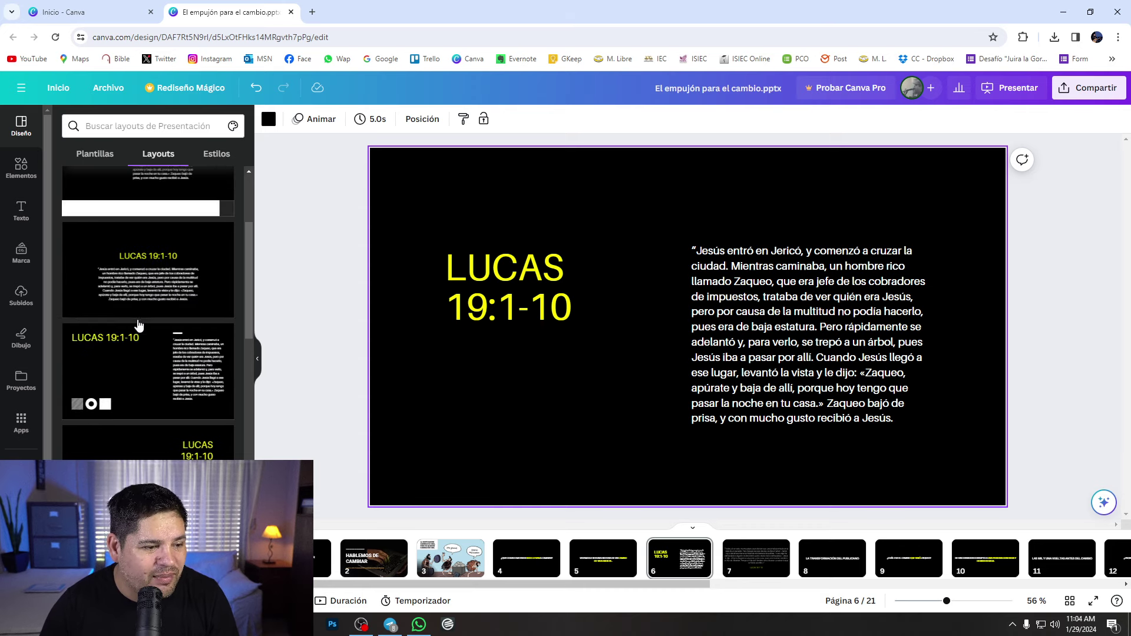
left_click(120, 386)
scroll(194, 271, "up", 2)
scroll(151, 261, "up", 1)
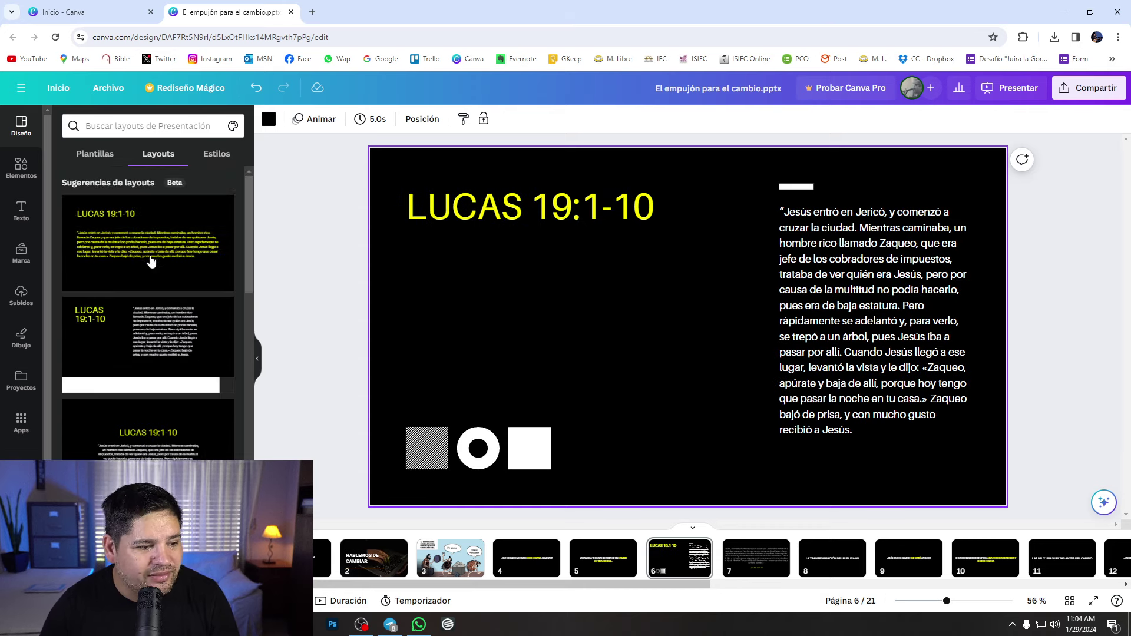
left_click(156, 328)
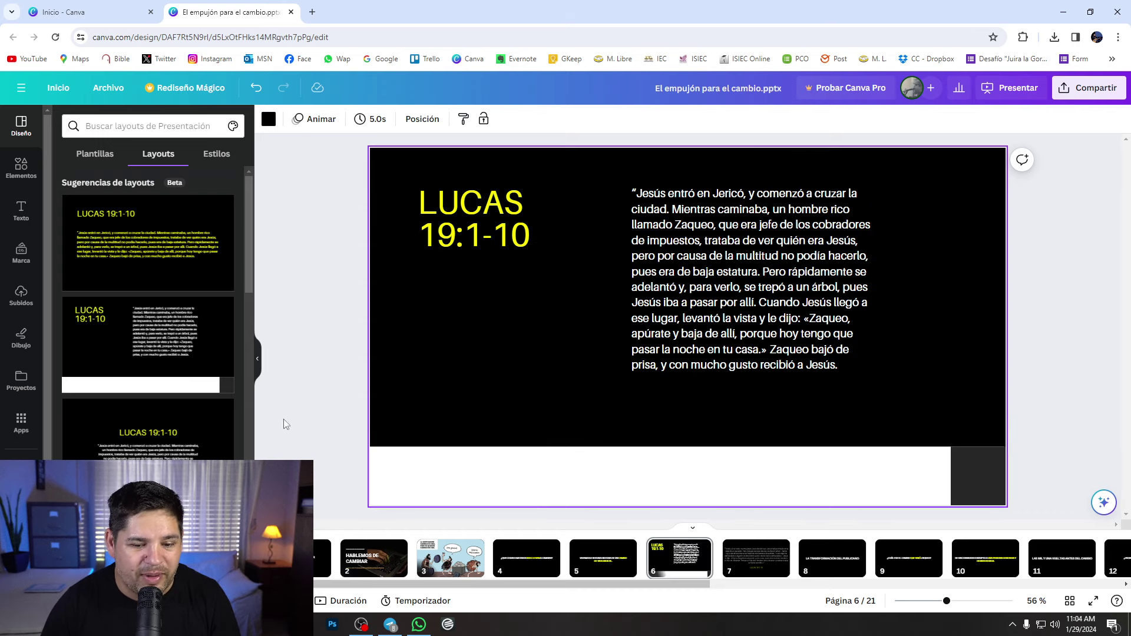
Apply the layout with black text panel left and sky-and-hills picture right
scroll(142, 447, "down", 2)
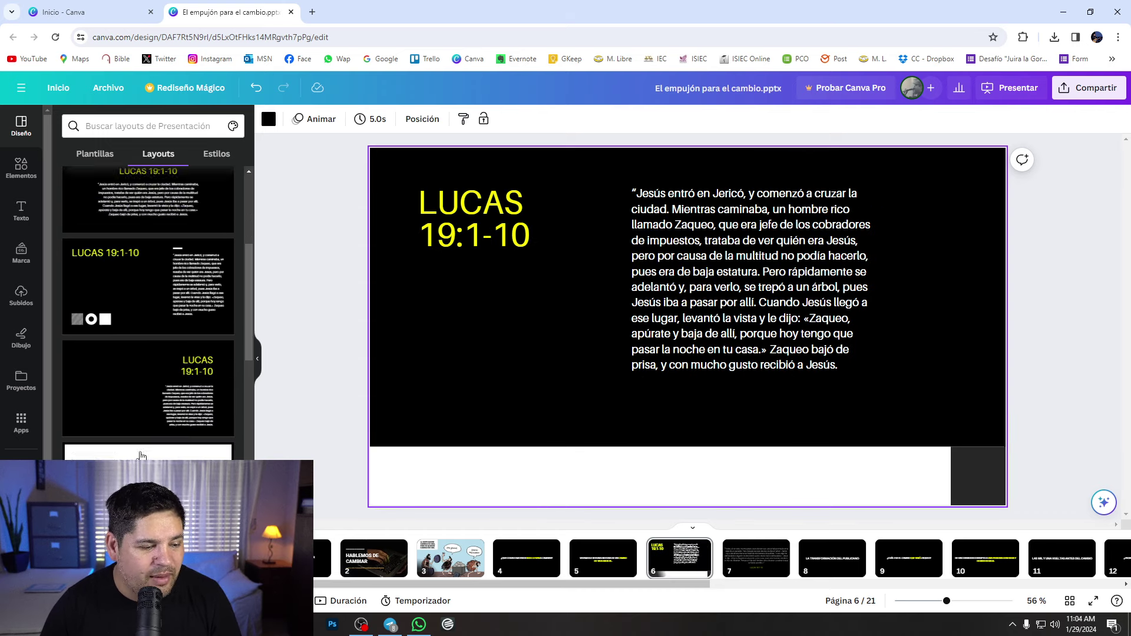
scroll(141, 439, "down", 3)
scroll(143, 430, "down", 3)
scroll(159, 401, "down", 2)
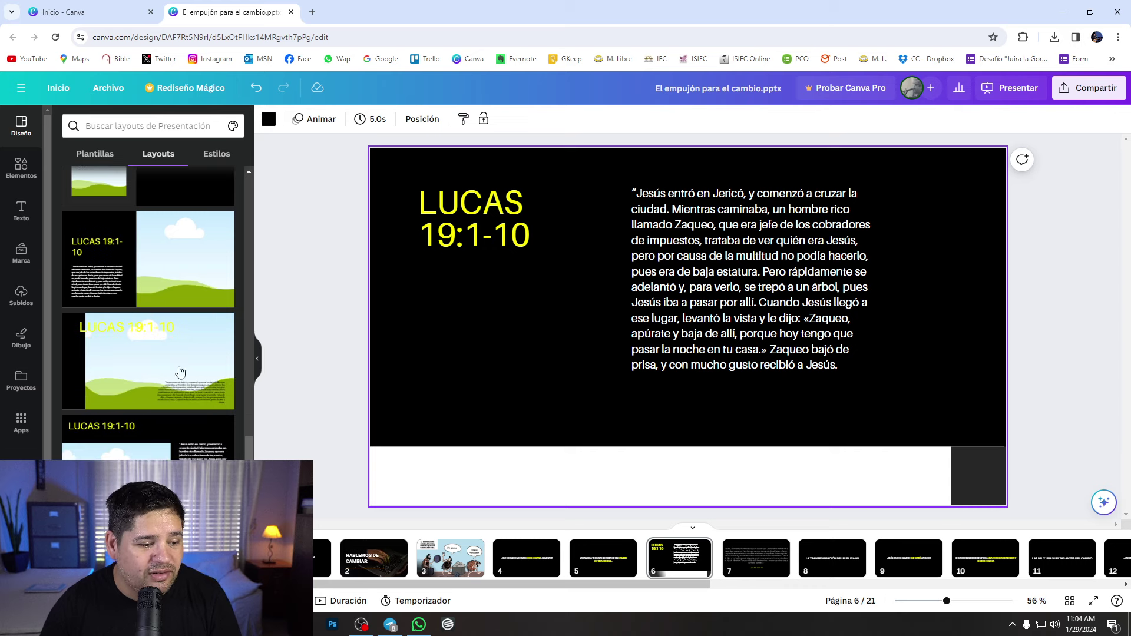
left_click(162, 261)
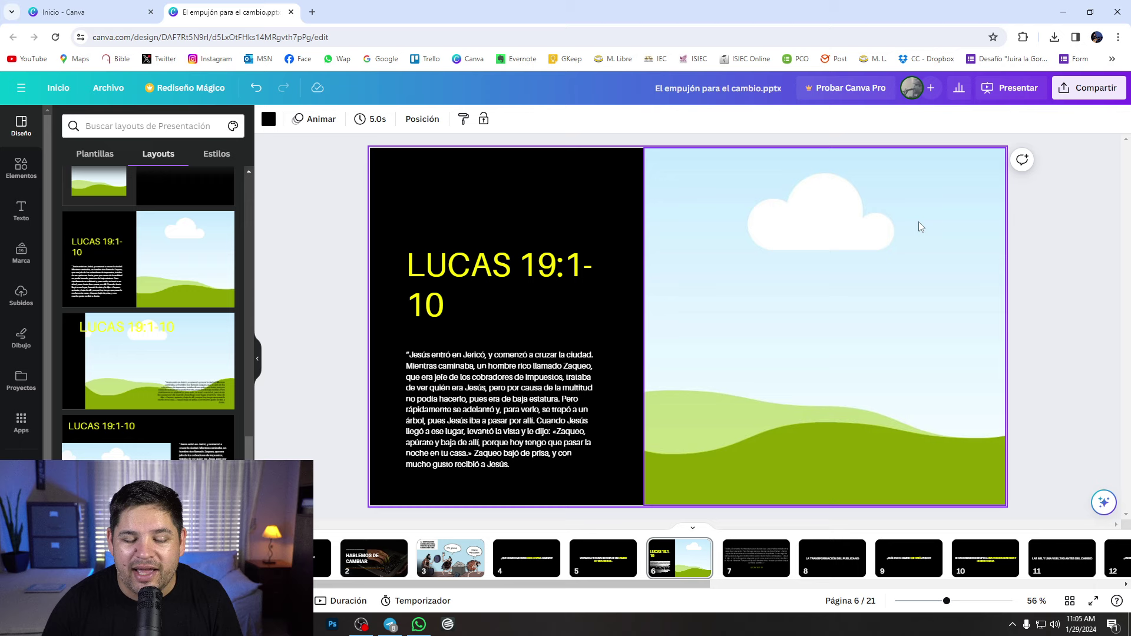
left_click(285, 209)
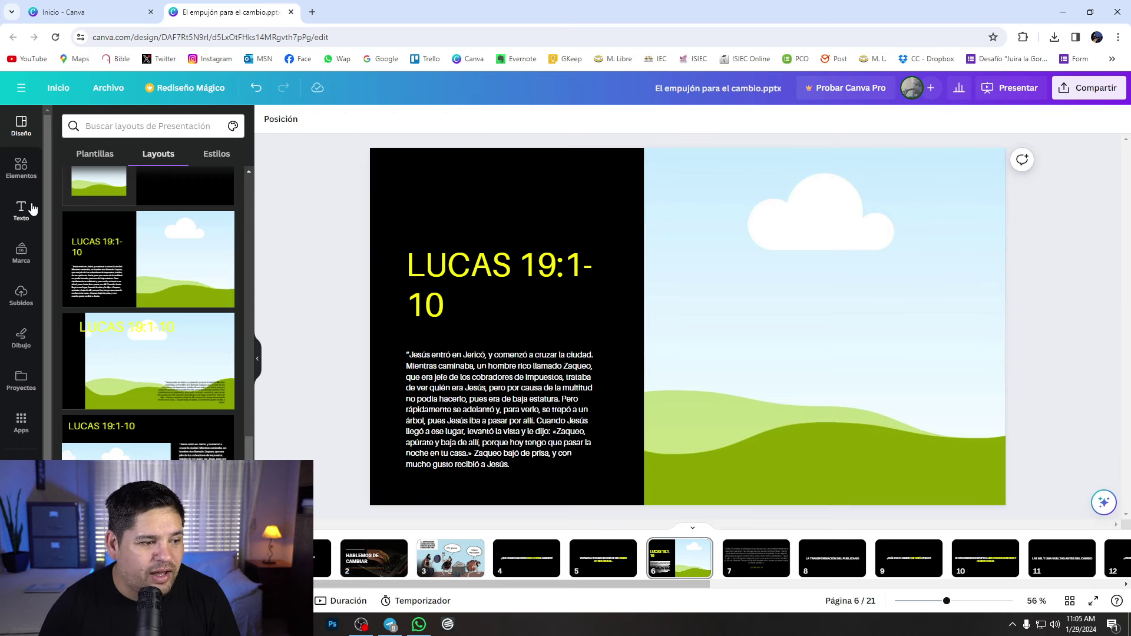
left_click(22, 294)
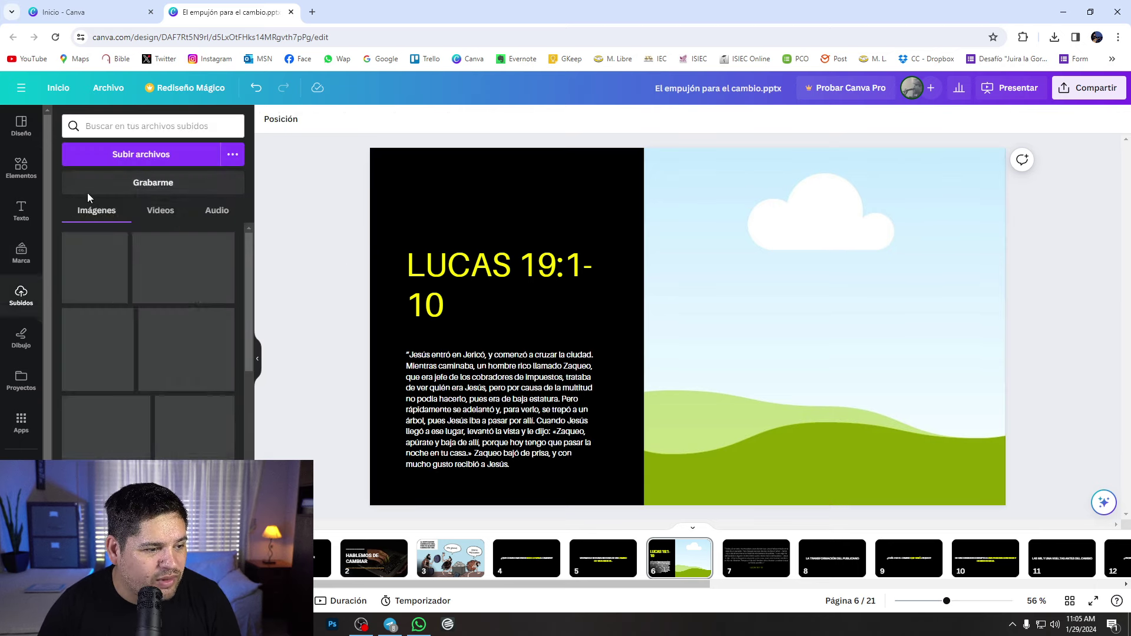
scroll(130, 307, "down", 3)
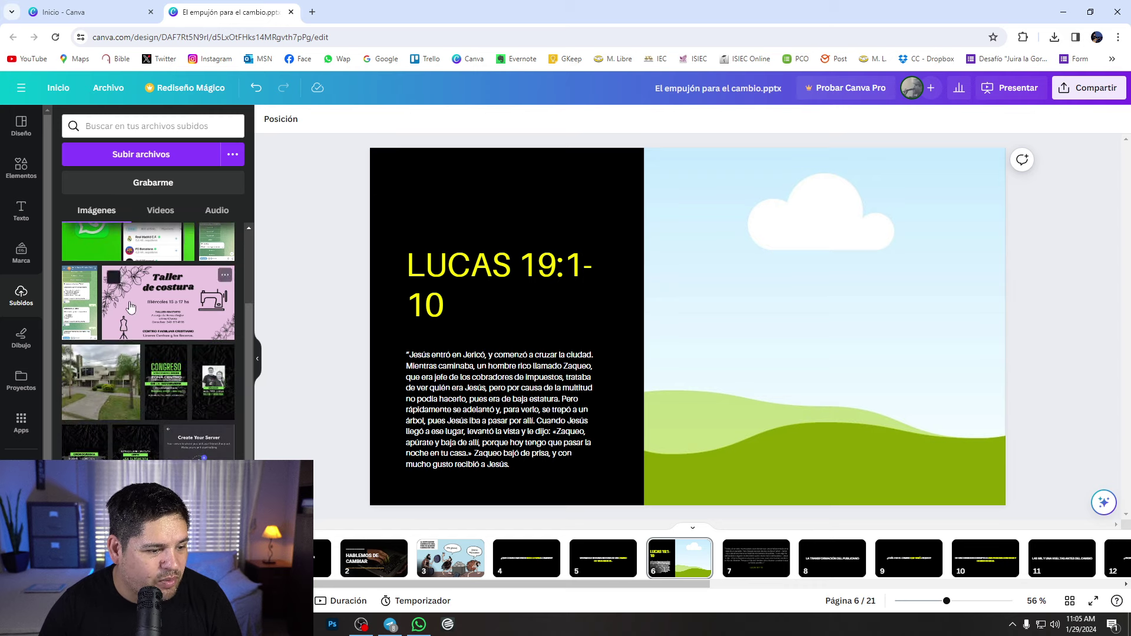
left_click_drag(101, 383, 825, 324)
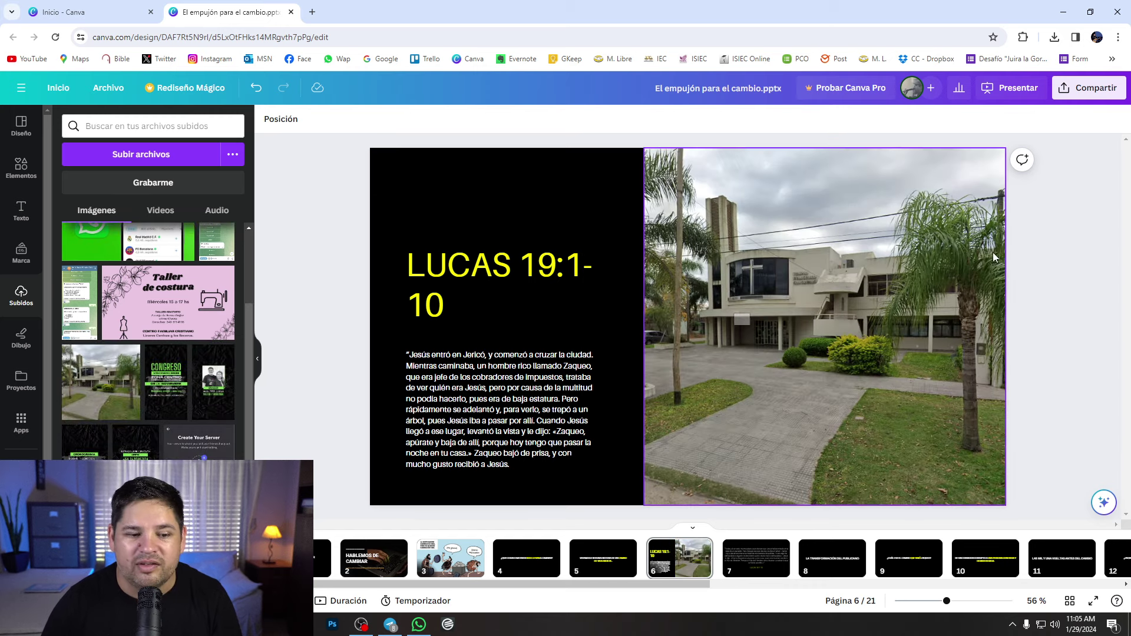
scroll(165, 248, "up", 3)
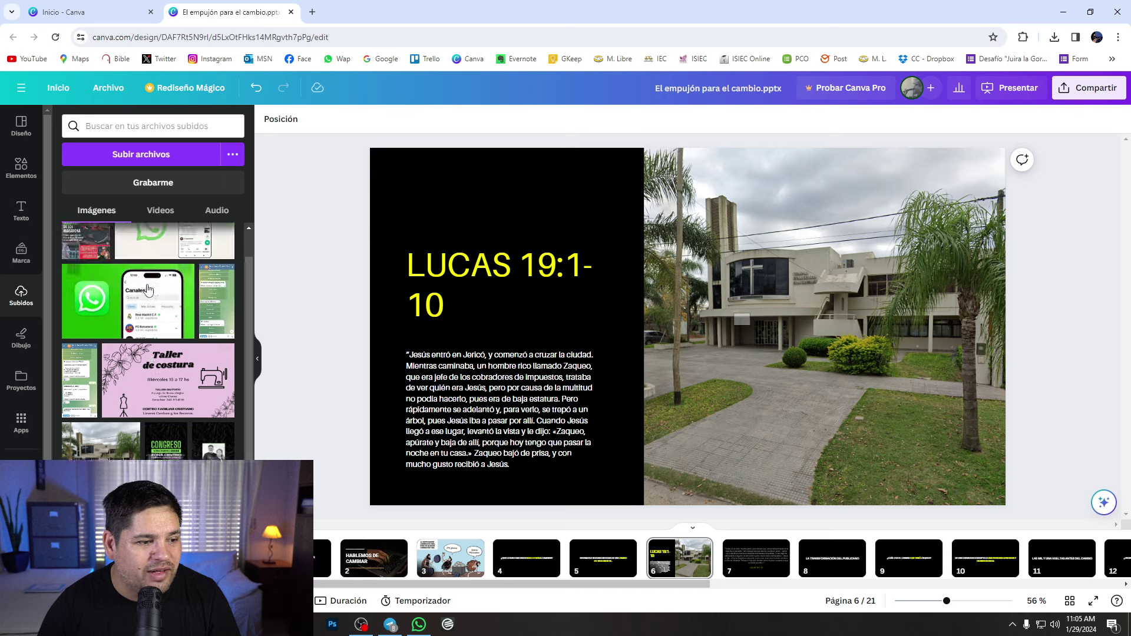
left_click(255, 87)
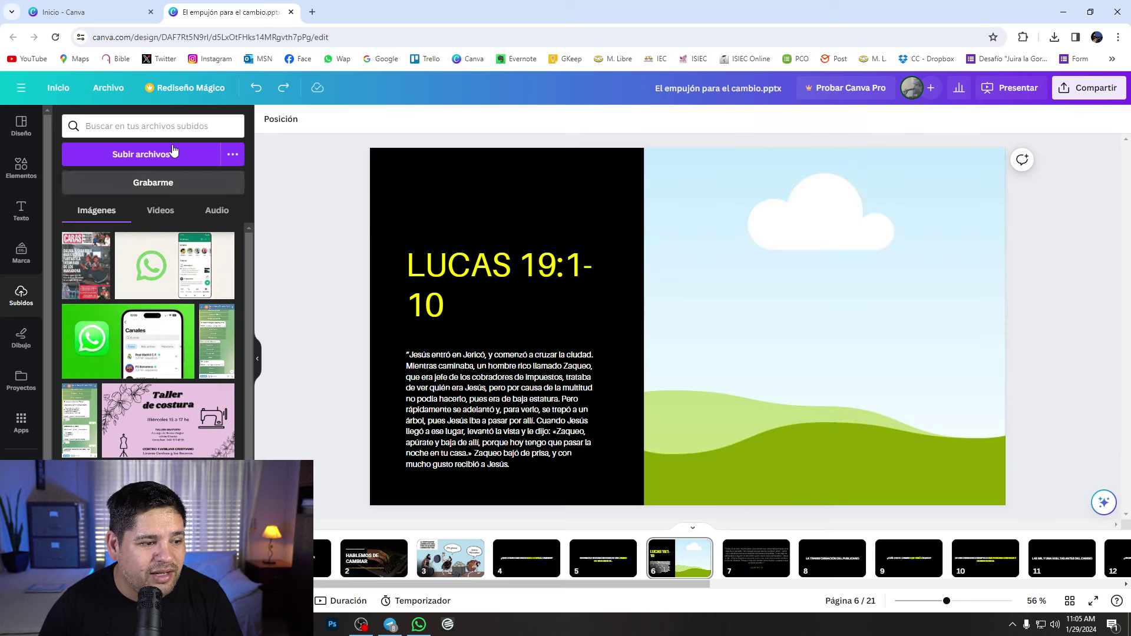
left_click(18, 136)
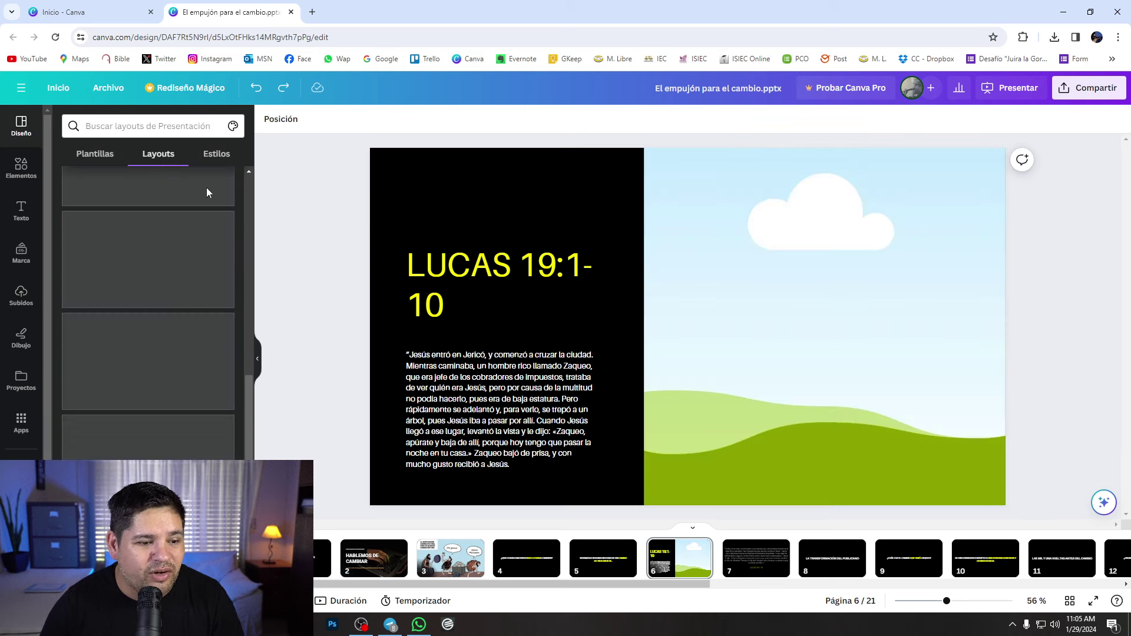
Reapply the black text layout with white bottom band to slide 6, then open slide 5
left_click(194, 247)
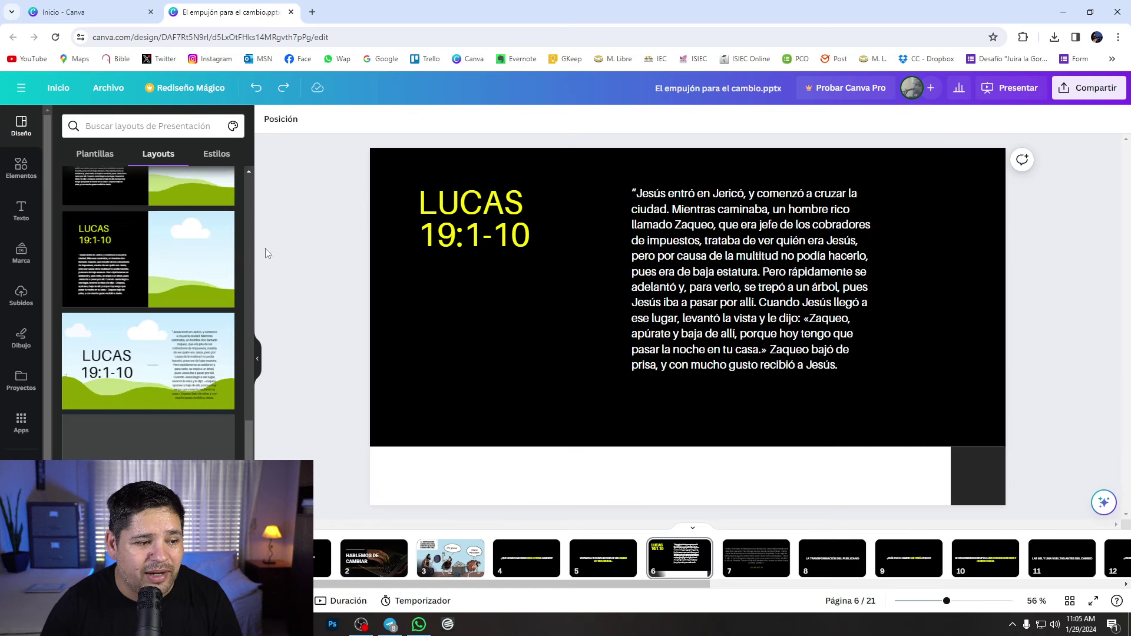
scroll(133, 312, "down", 5)
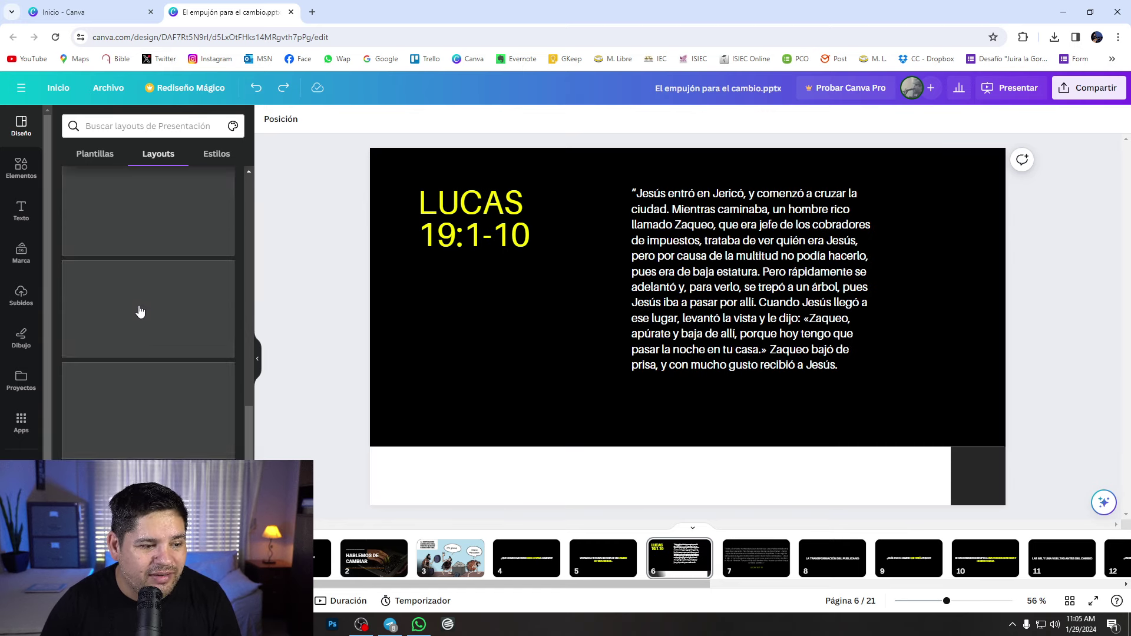
scroll(140, 311, "down", 1)
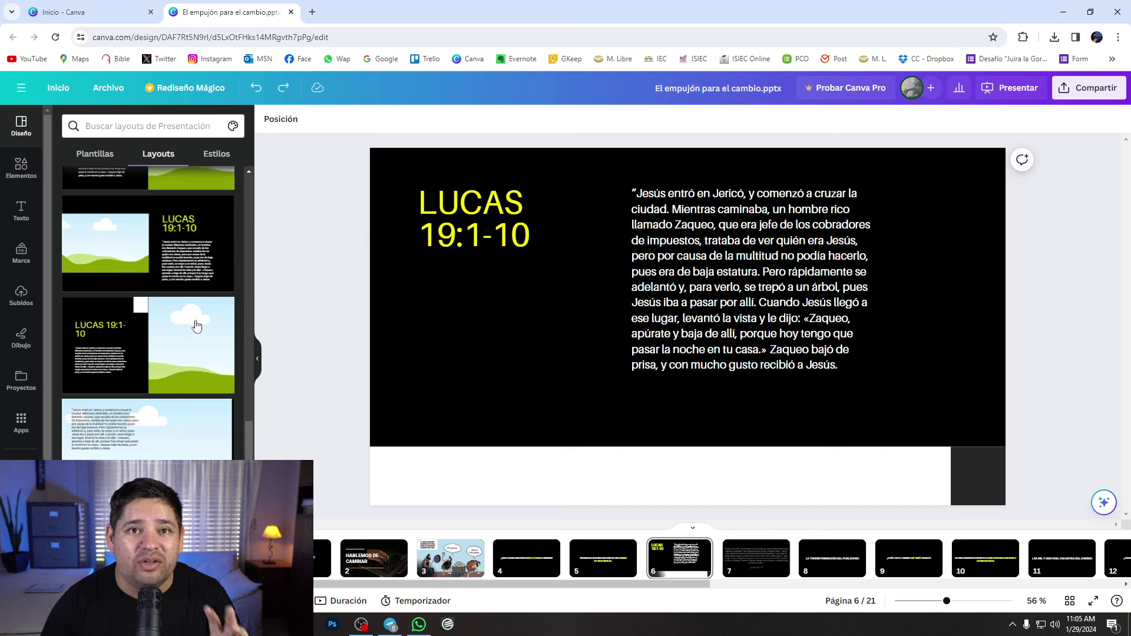
scroll(202, 356, "up", 10)
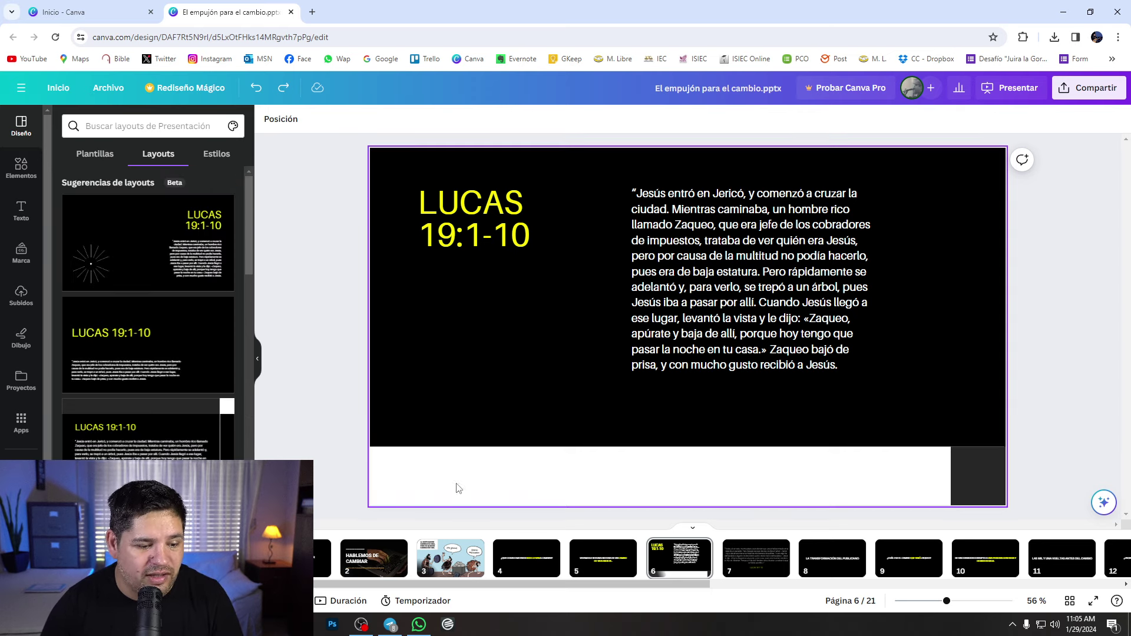
left_click(602, 560)
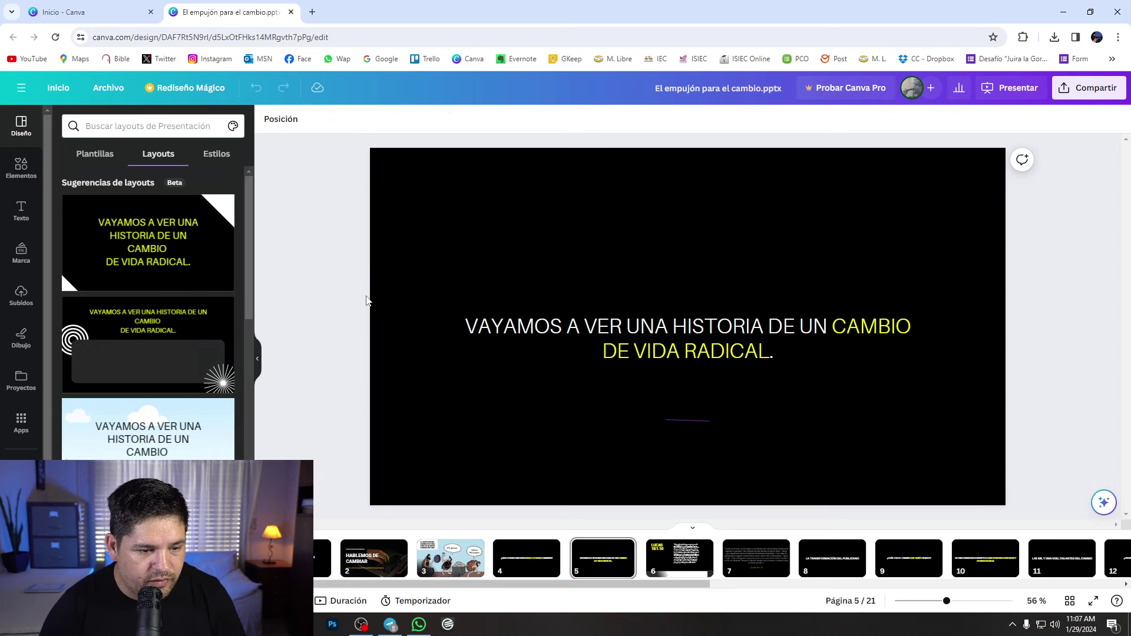
Try several layouts on slide 5, settling on the plain black three-line title layout
scroll(154, 257, "down", 1)
scroll(154, 257, "up", 1)
left_click(156, 259)
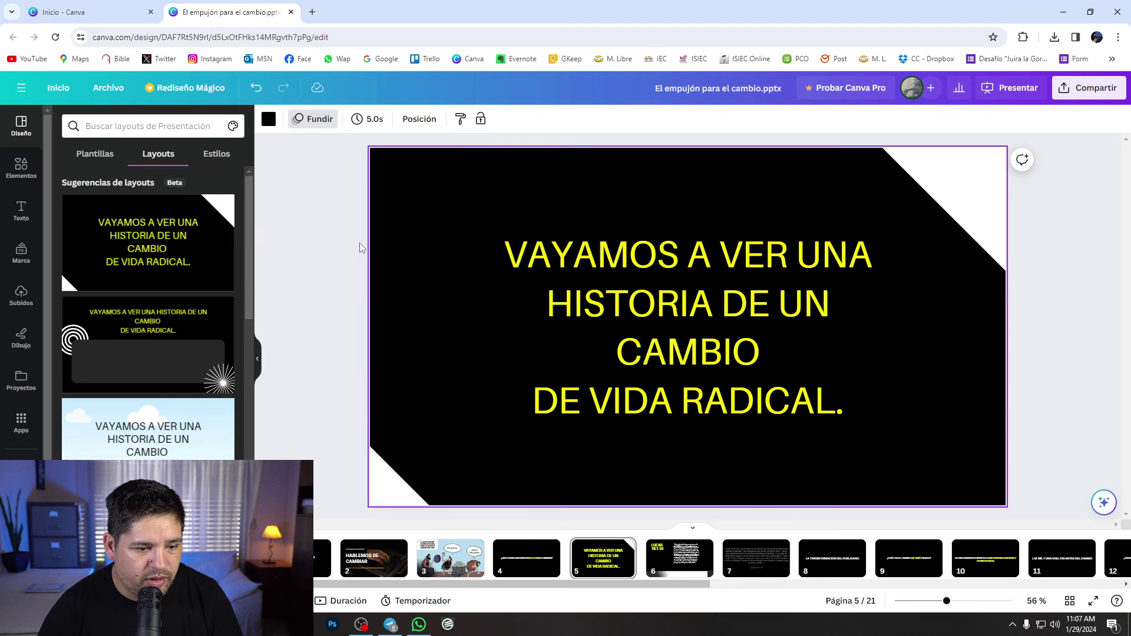
scroll(130, 292, "down", 1)
scroll(147, 292, "down", 2)
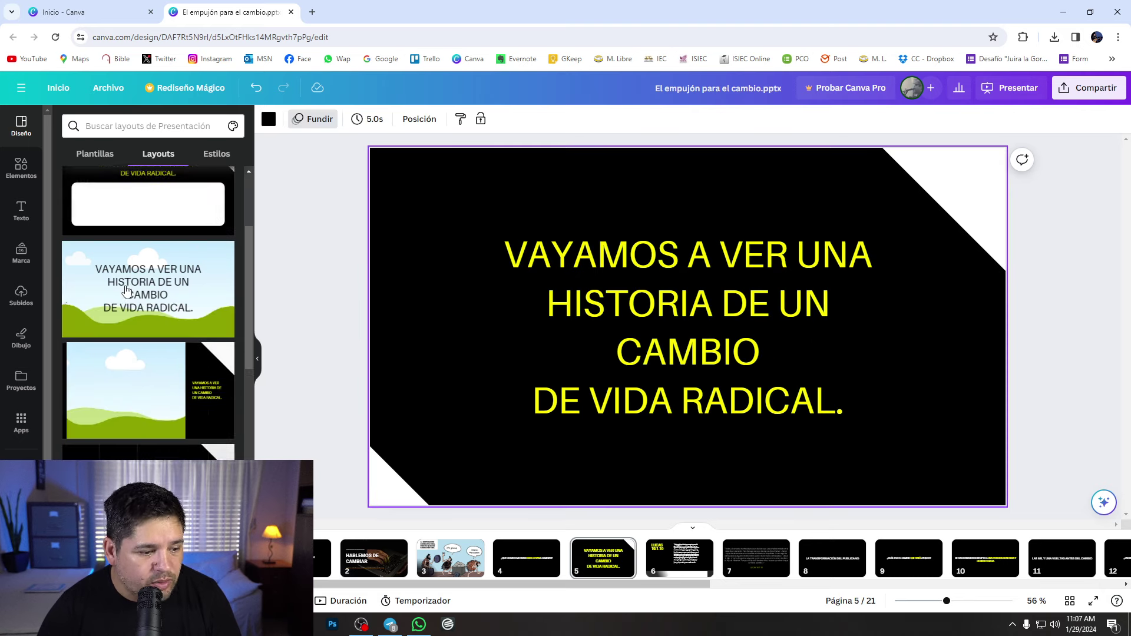
left_click(154, 283)
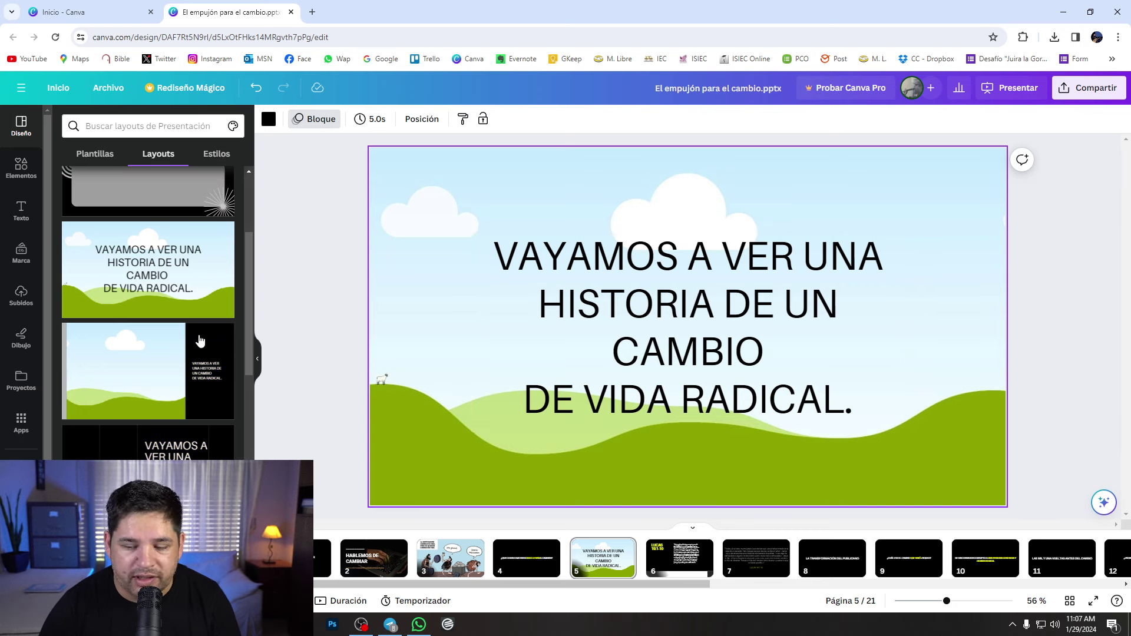
scroll(189, 341, "down", 1)
scroll(189, 340, "down", 1)
scroll(223, 342, "down", 1)
scroll(177, 371, "down", 1)
scroll(164, 449, "up", 1)
scroll(165, 449, "down", 3)
left_click(170, 335)
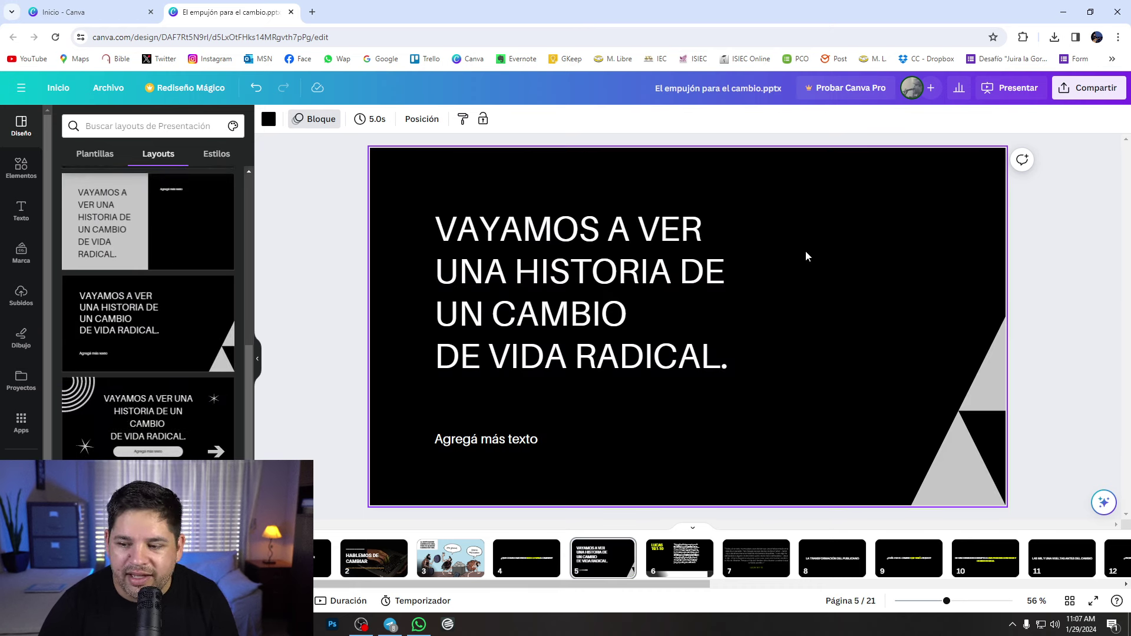
scroll(152, 441, "down", 2)
left_click(117, 398)
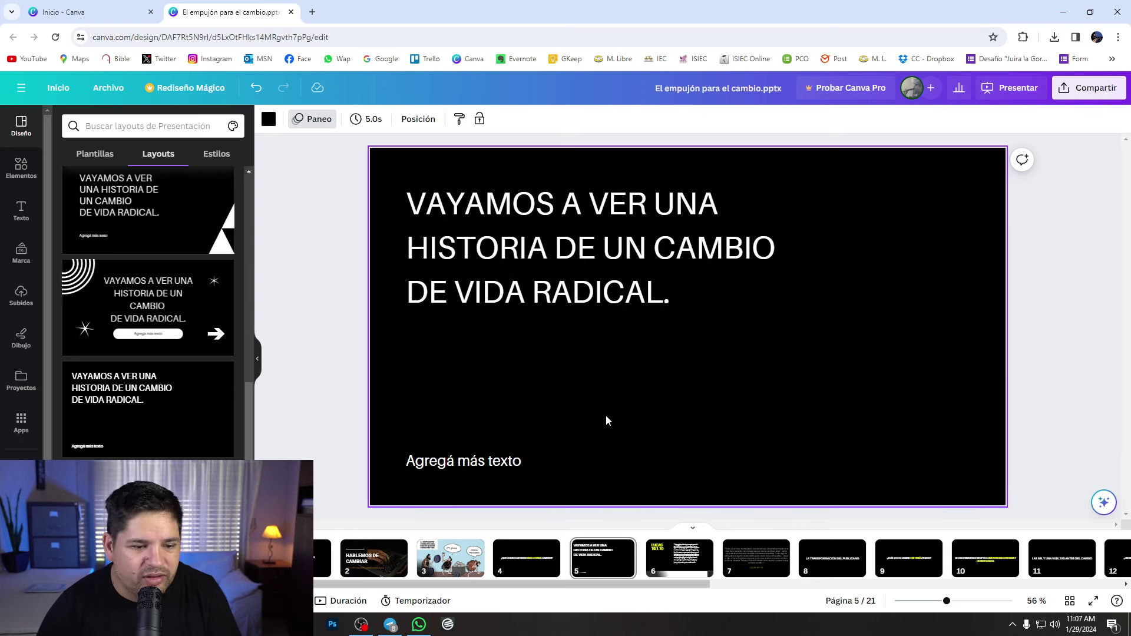
Colour the 'Agregá más texto' line yellow
left_click(471, 461)
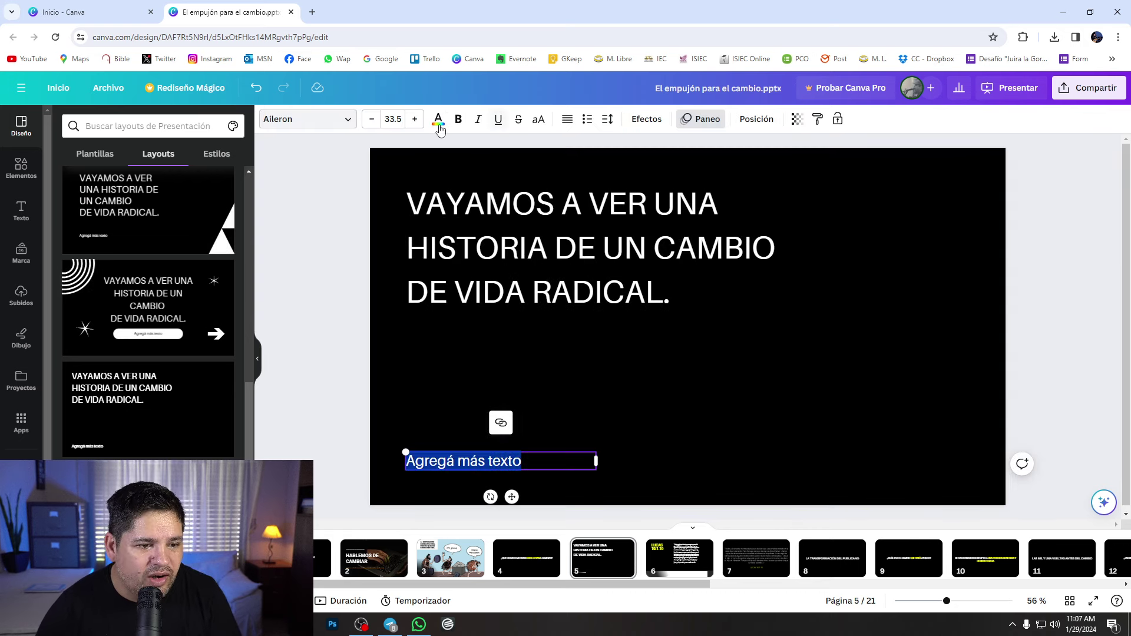
left_click(439, 120)
left_click(214, 204)
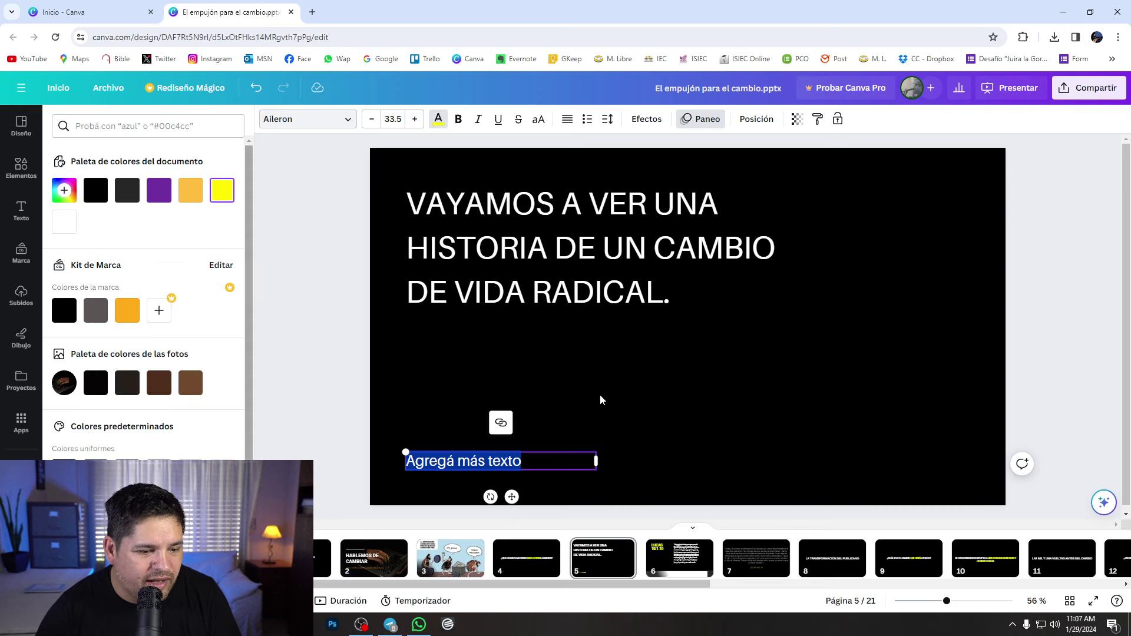
left_click(599, 394)
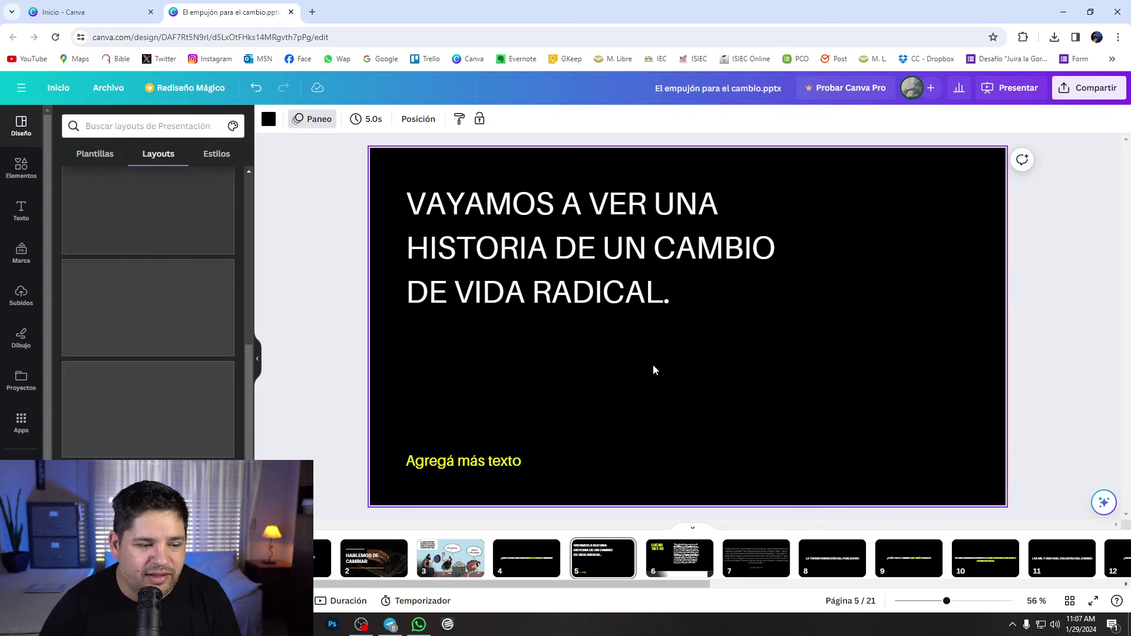
key("Up")
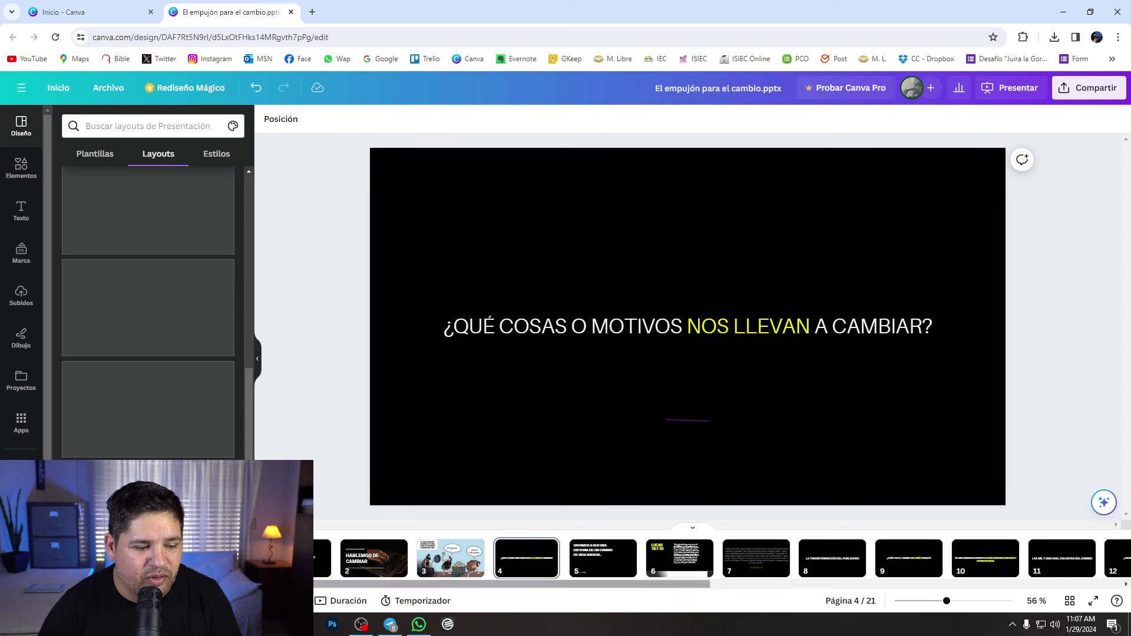
Apply the black chevron layout with sky-and-hills illustration to the HABLEMOS DE CAMBIAR slide 1
key("Home")
left_click(648, 311)
left_click(517, 213)
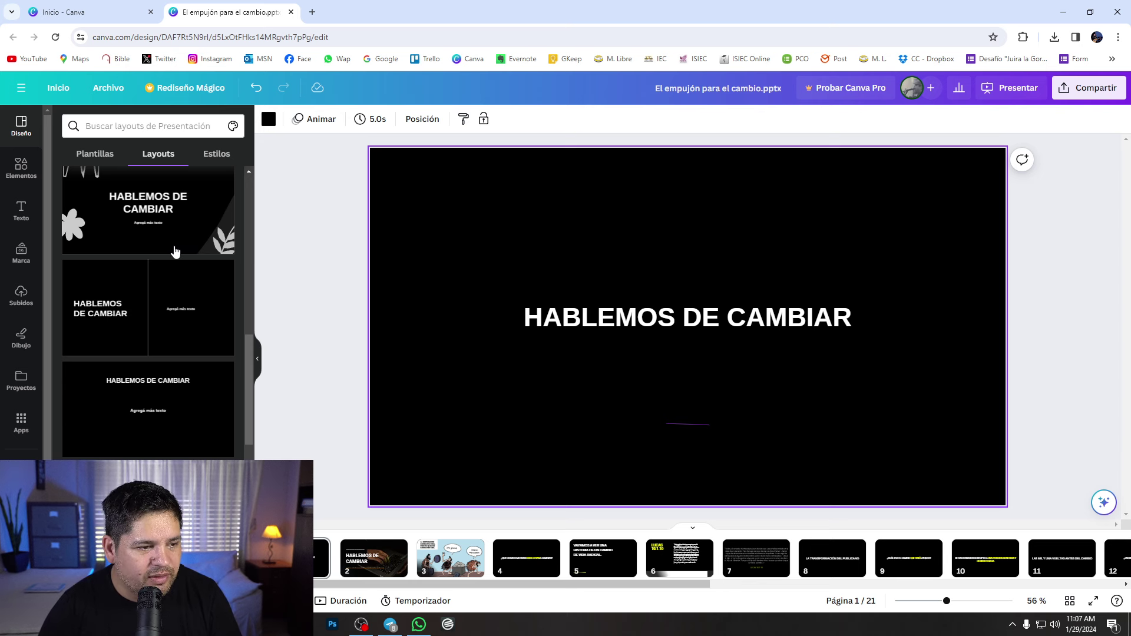
scroll(175, 251, "down", 1)
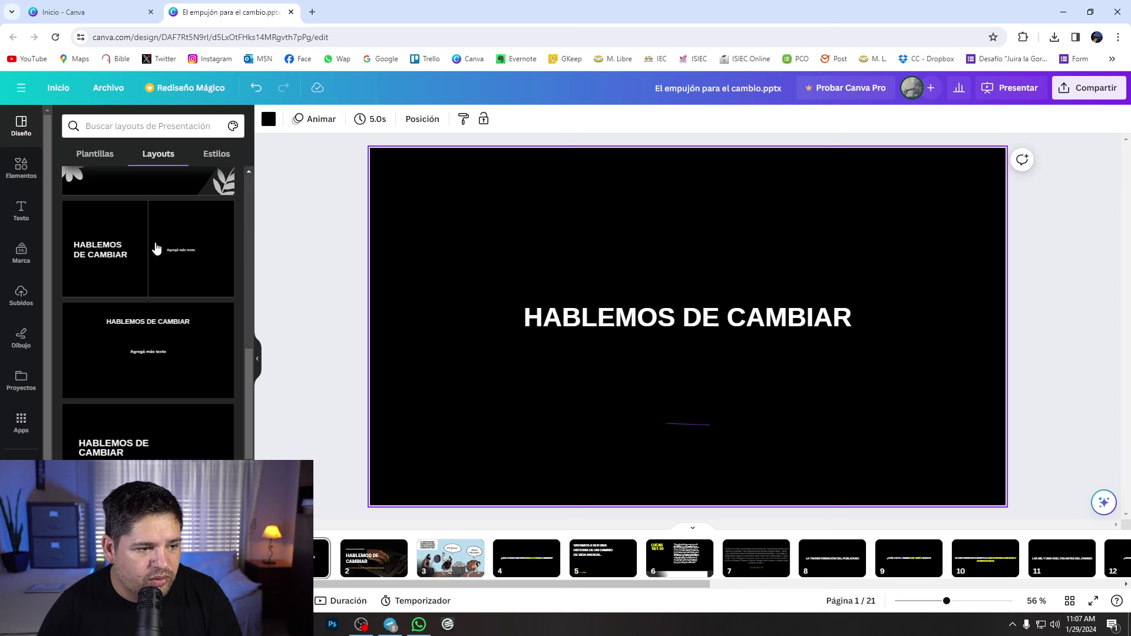
scroll(156, 248, "down", 1)
scroll(149, 270, "down", 2)
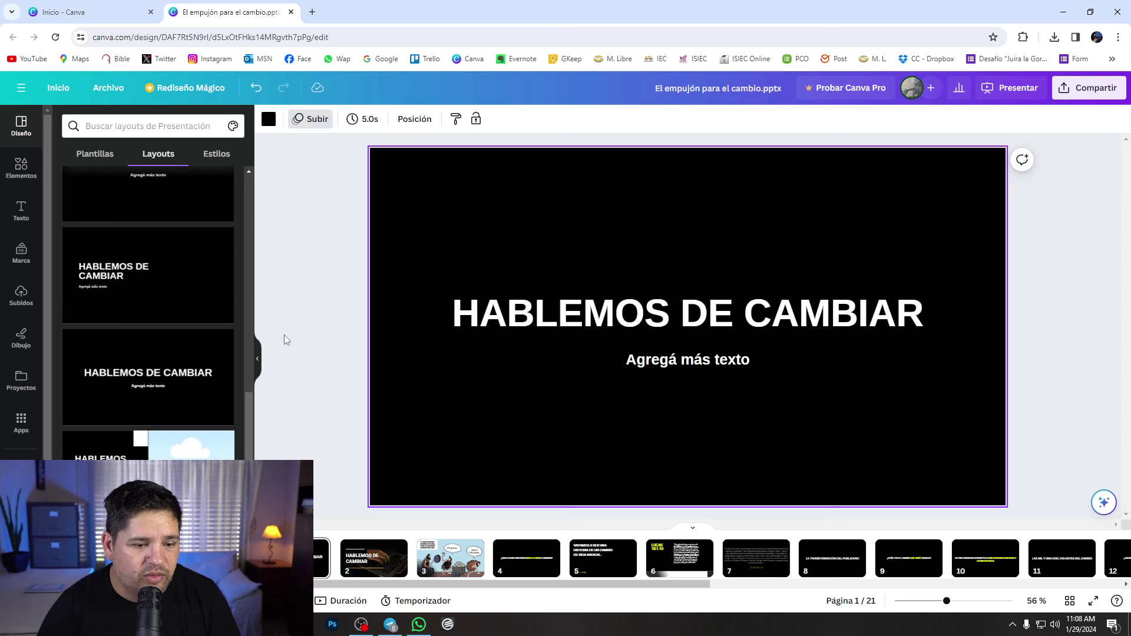
scroll(113, 441, "down", 2)
scroll(113, 441, "down", 2)
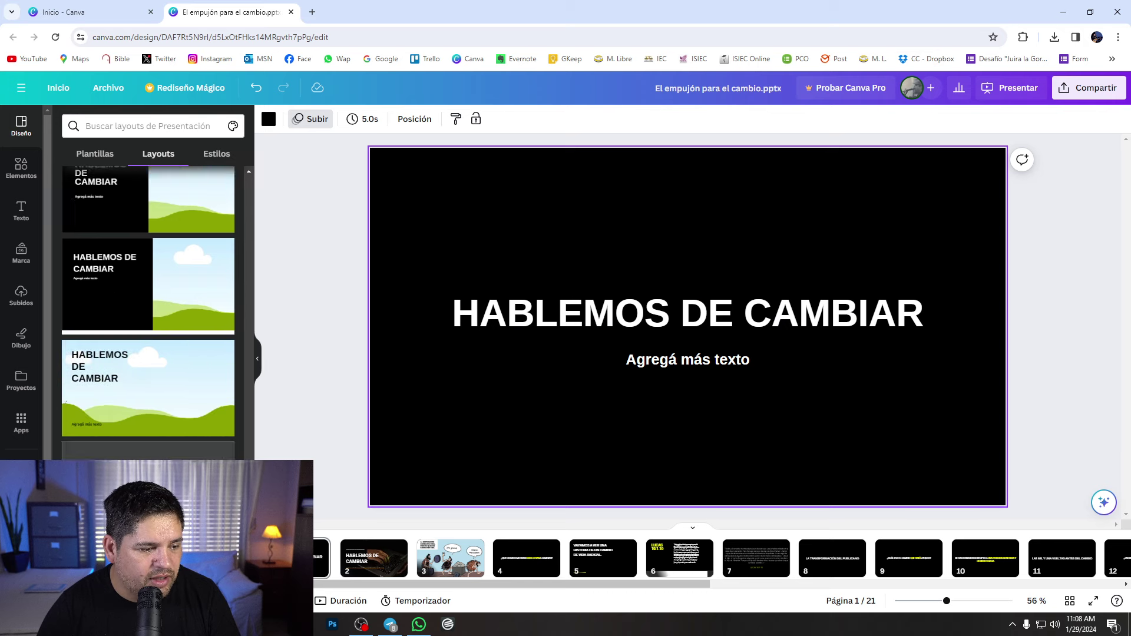
scroll(113, 441, "down", 1)
left_click(122, 436)
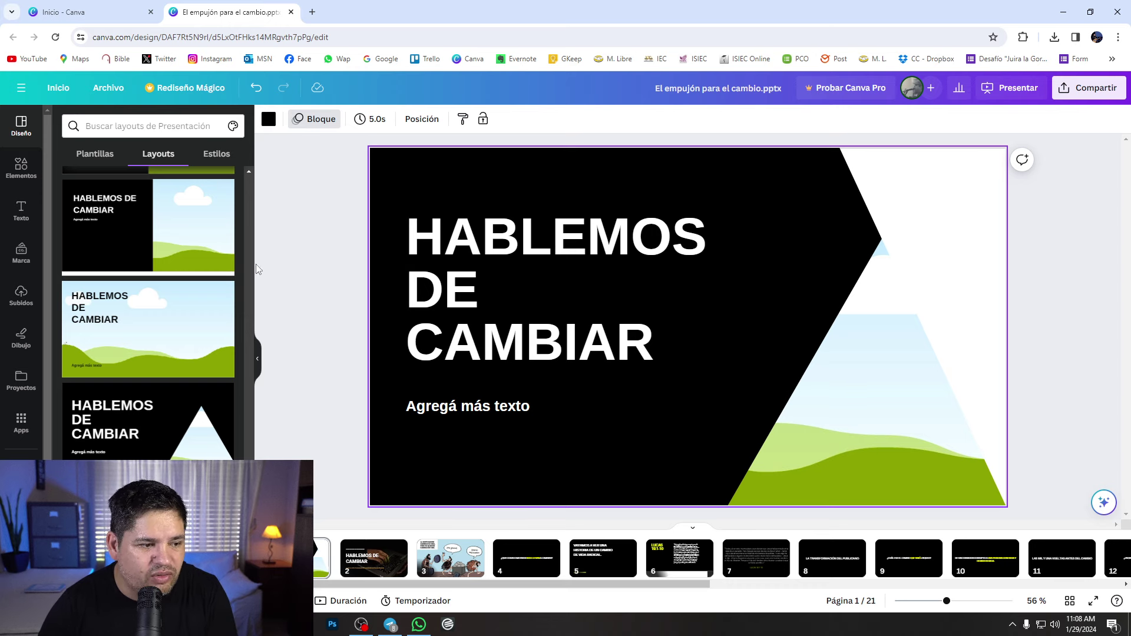
scroll(121, 299, "down", 5)
scroll(121, 299, "down", 3)
scroll(121, 310, "up", 2)
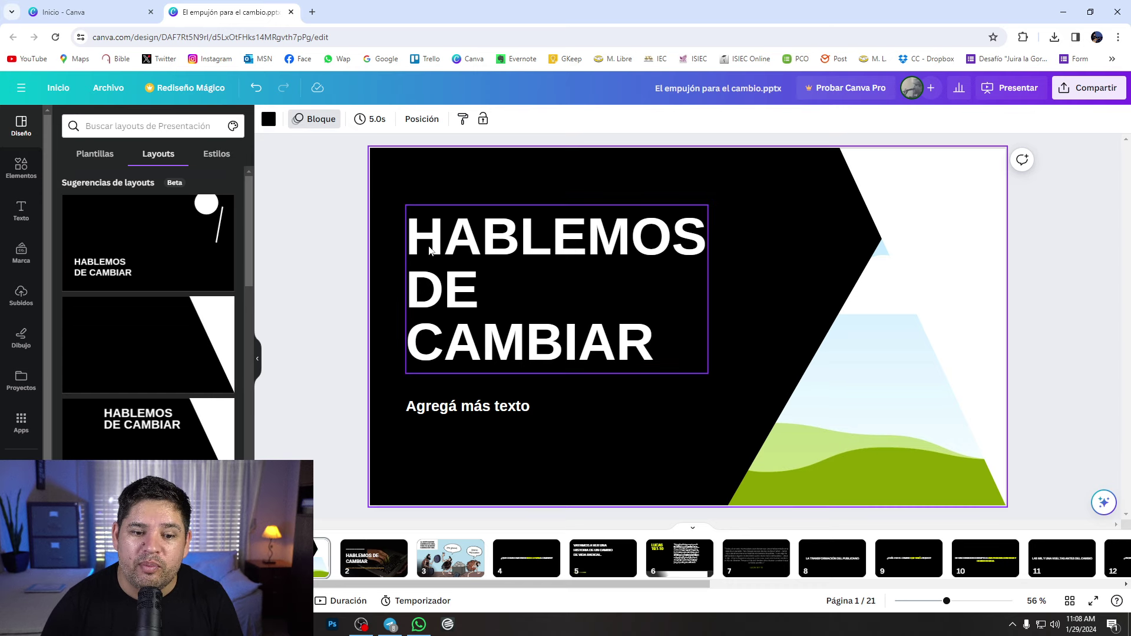
Check the download file types, including PPTX, without downloading, then show presentation templates instead of layouts
left_click(1066, 185)
left_click(1089, 88)
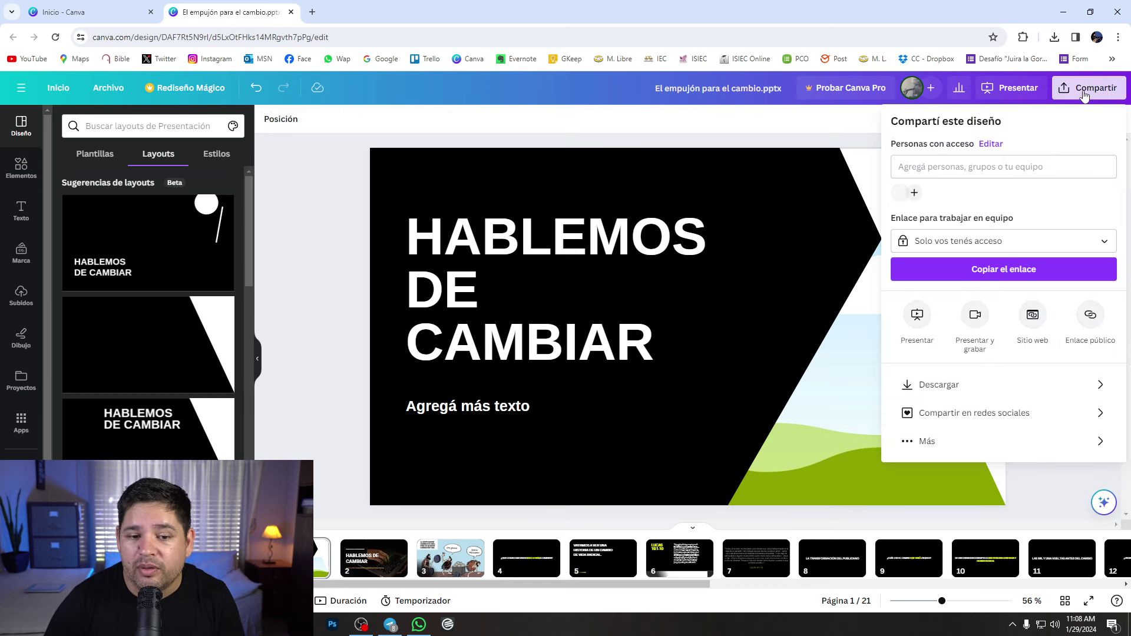
left_click(976, 385)
left_click(972, 171)
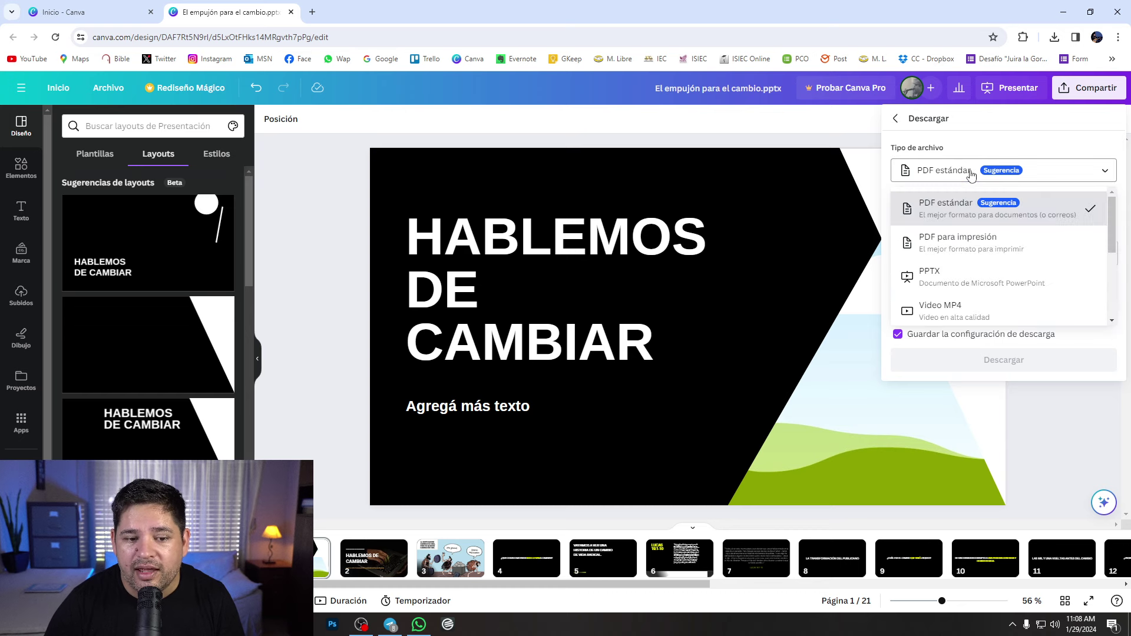
scroll(953, 241, "down", 2)
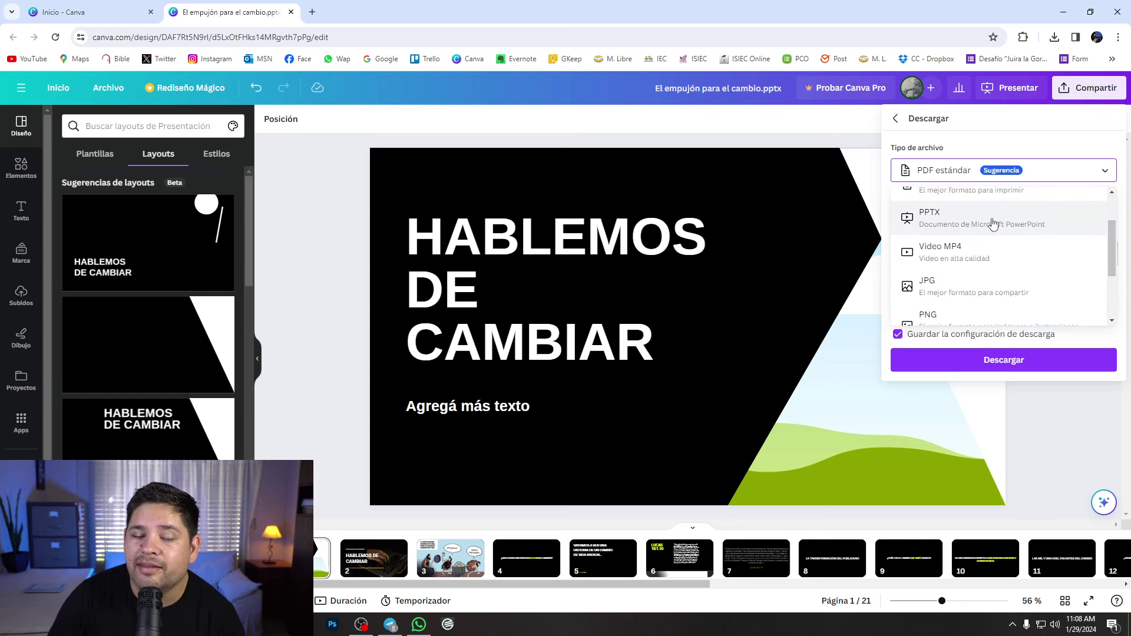
left_click(1052, 404)
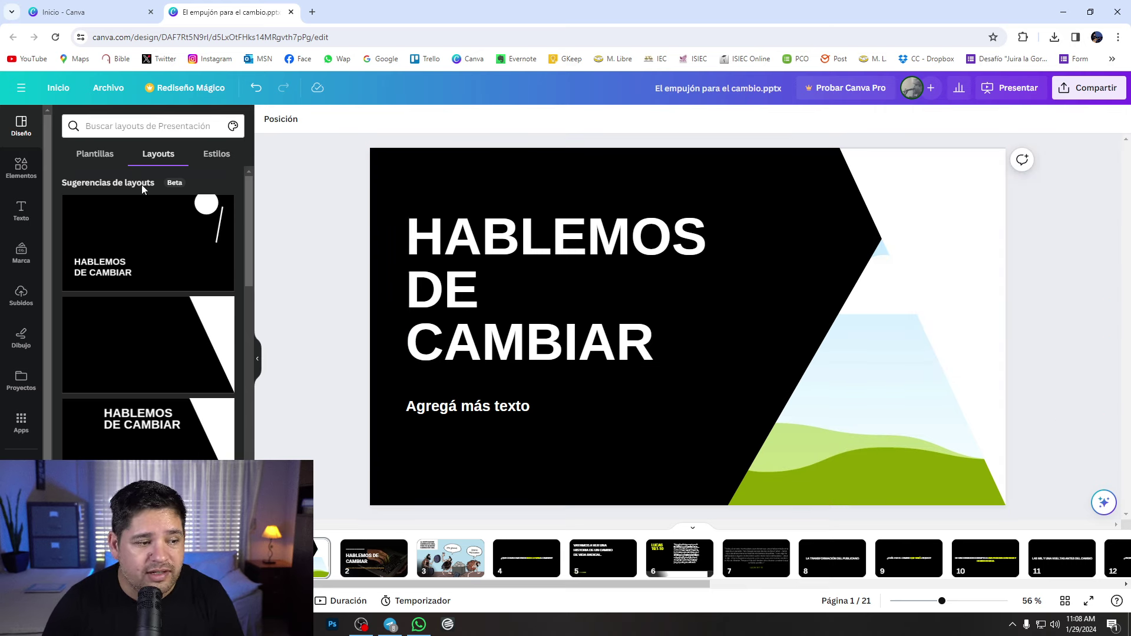
left_click(91, 154)
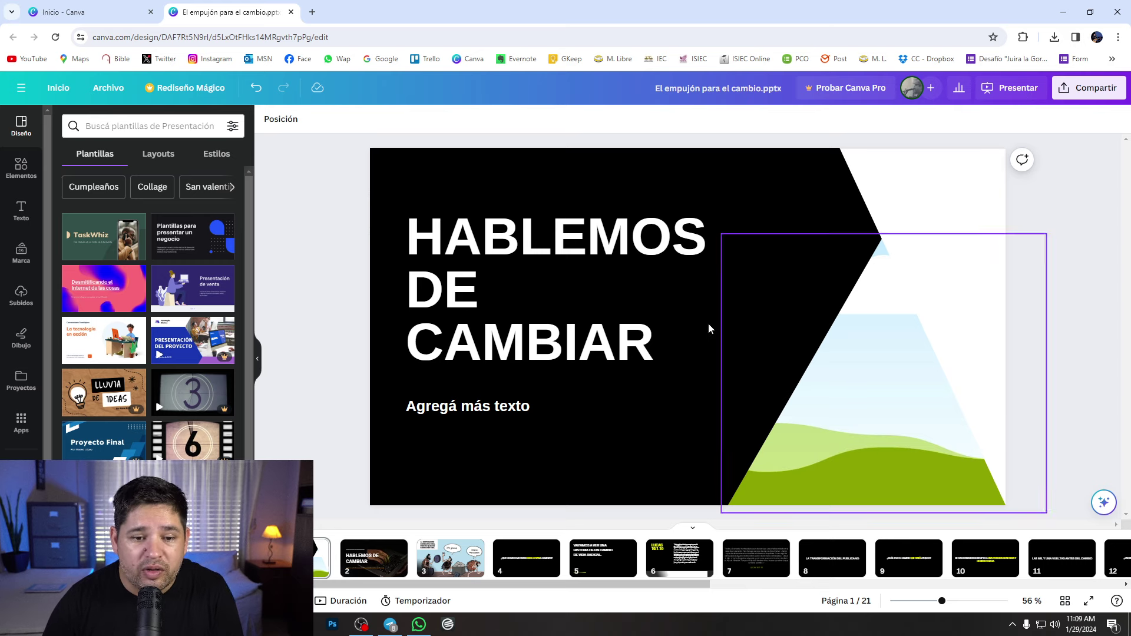
Start presenter mode with notes and next slide, then close the audience view window
left_click(1011, 88)
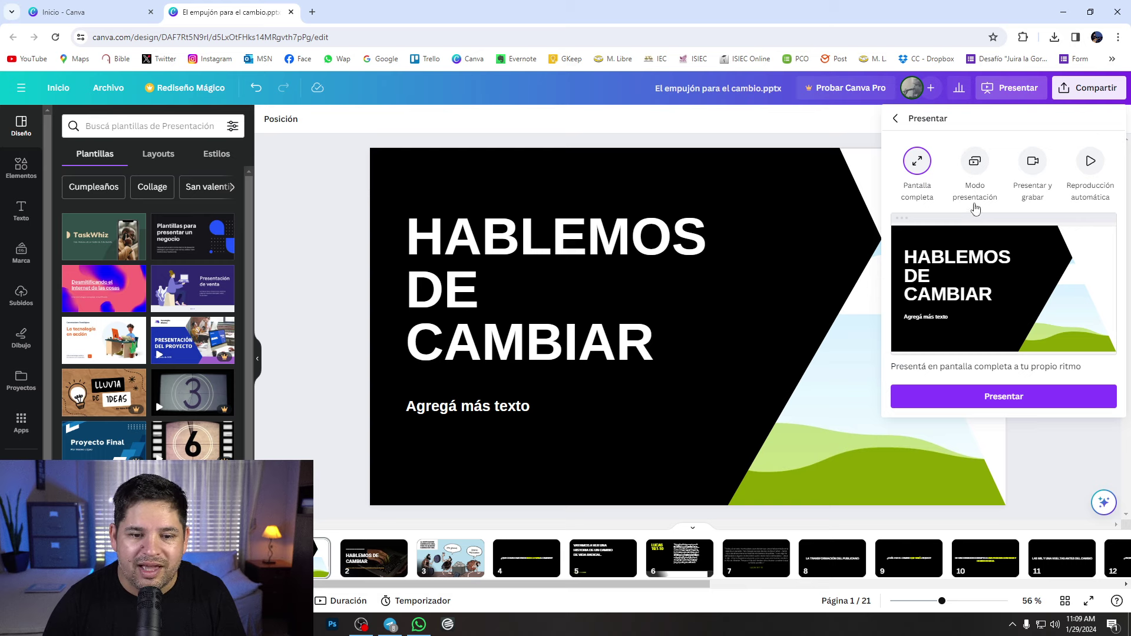
left_click(976, 161)
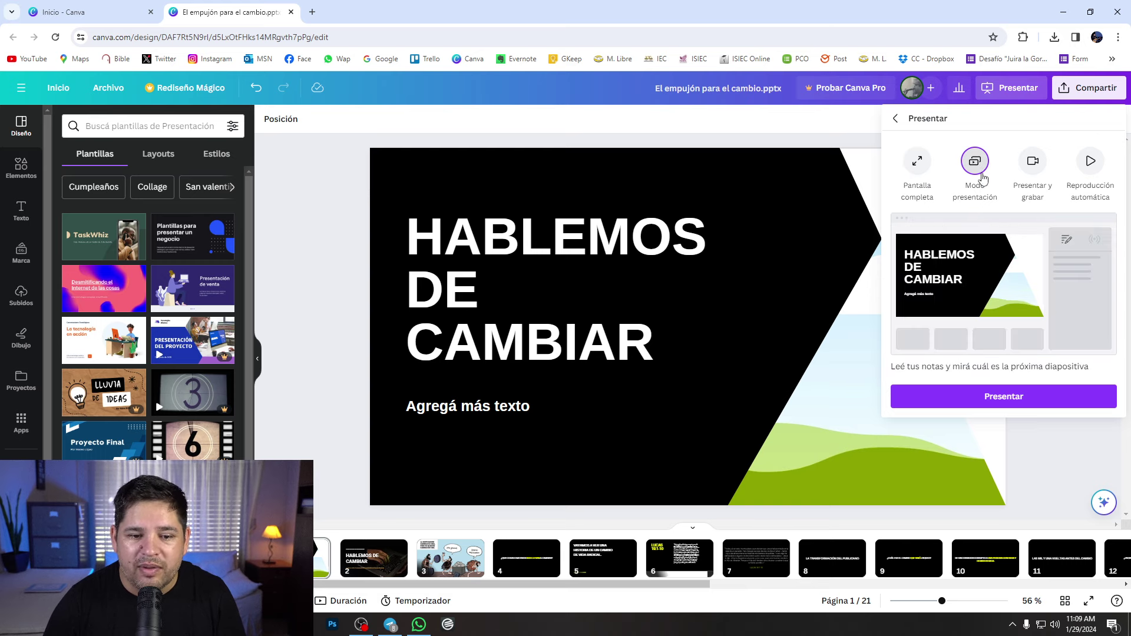
left_click(979, 399)
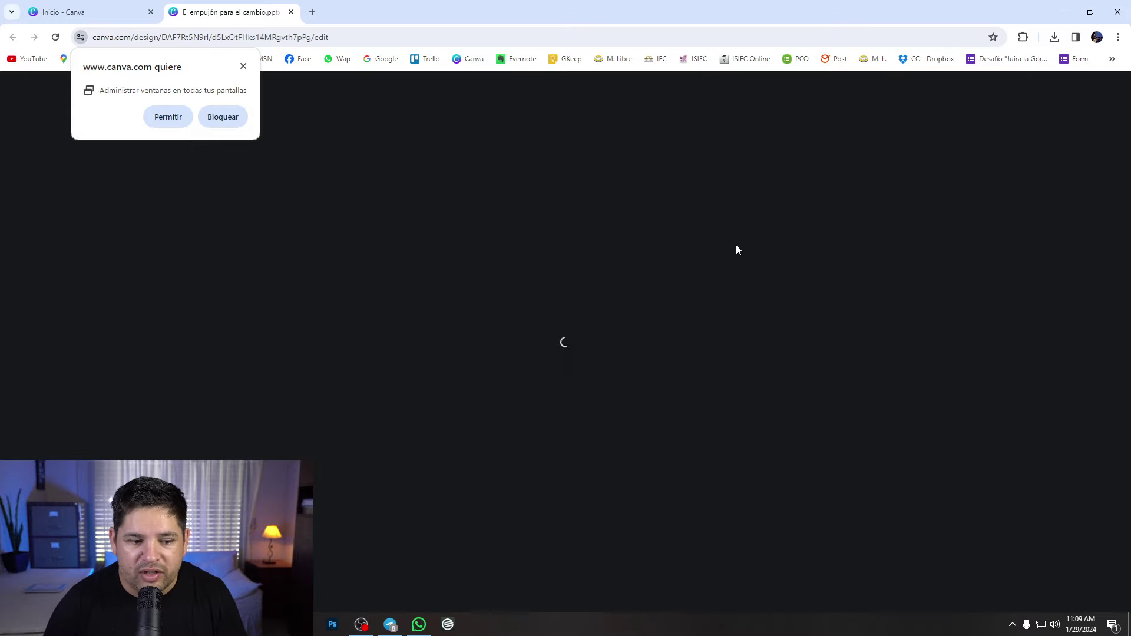
left_click(244, 68)
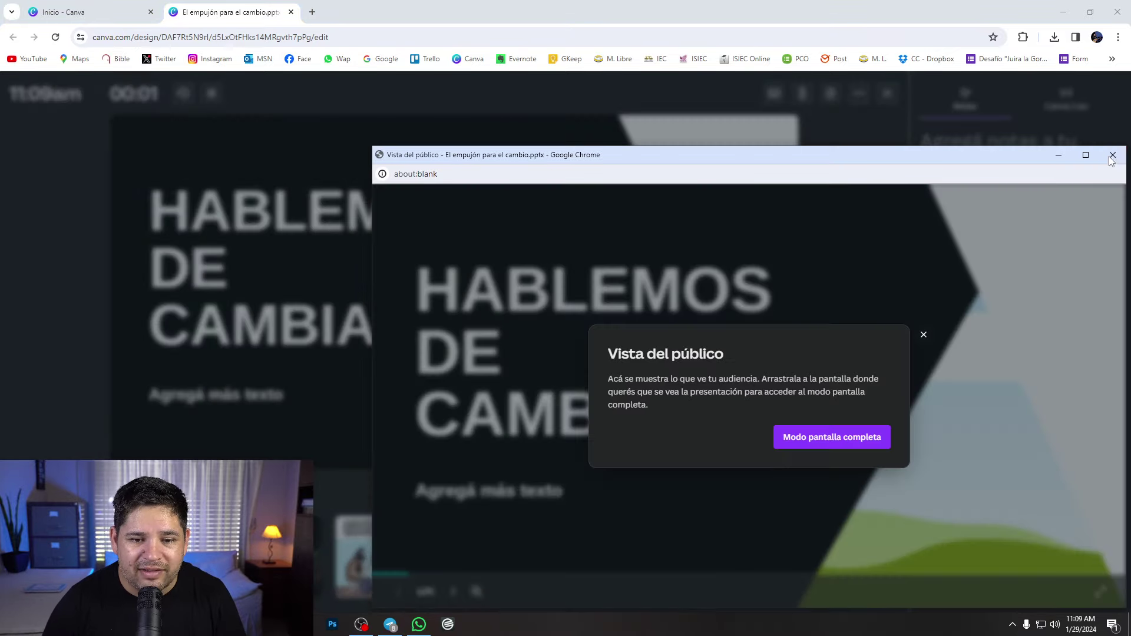
left_click(1111, 156)
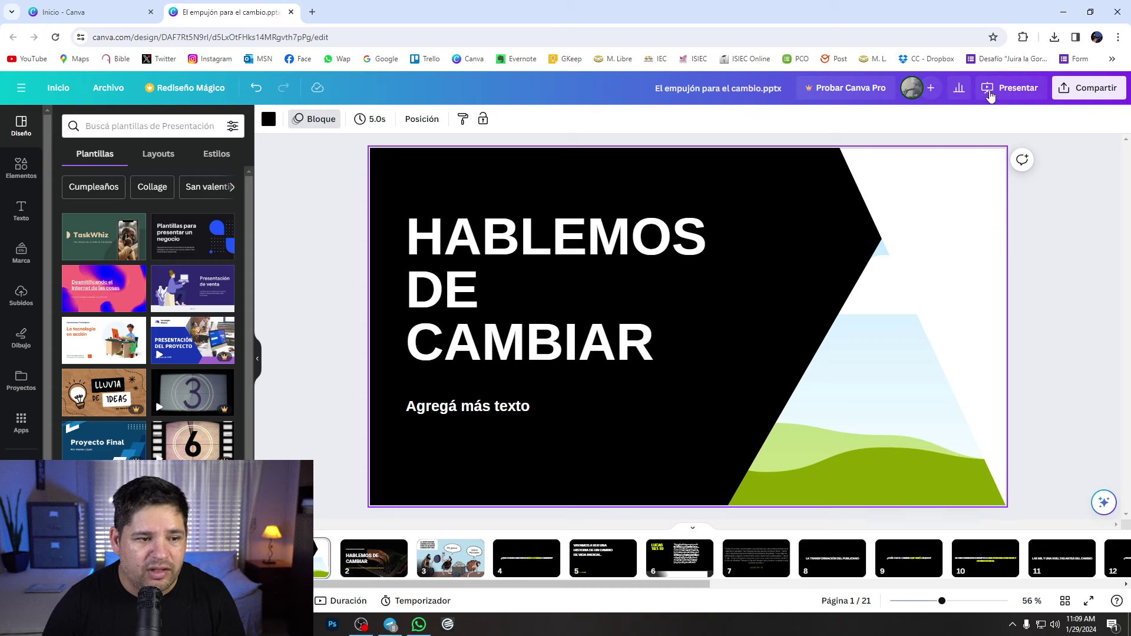
Present again from slide 1 through to LA TRANSFORMACIÓN DEL PUBLICANO, then return to the editor
left_click(1010, 88)
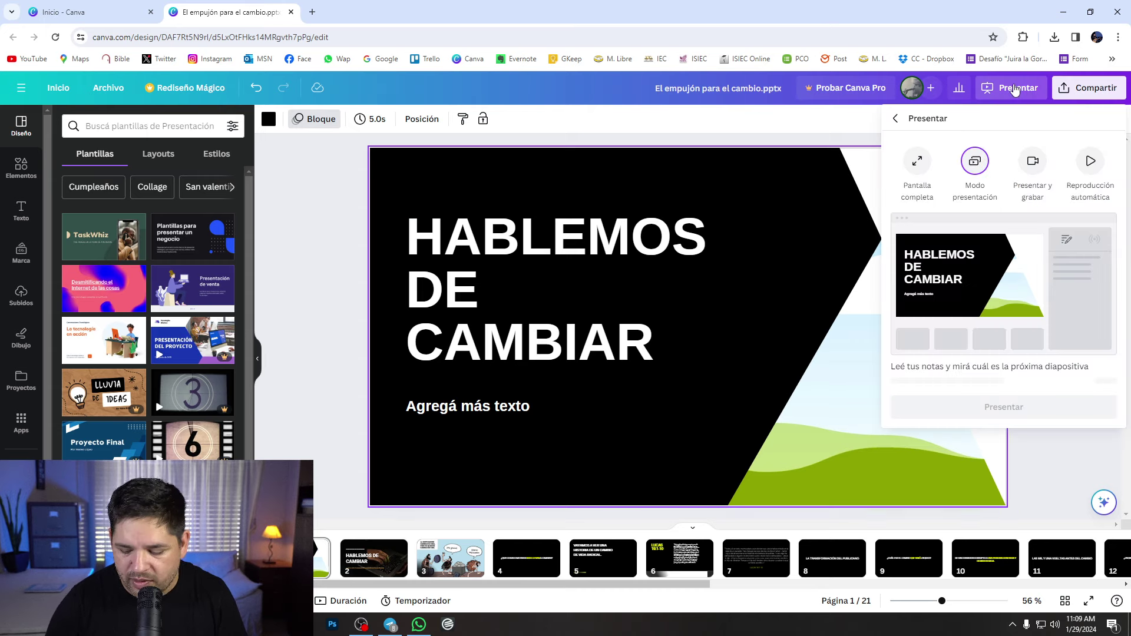
left_click(1005, 396)
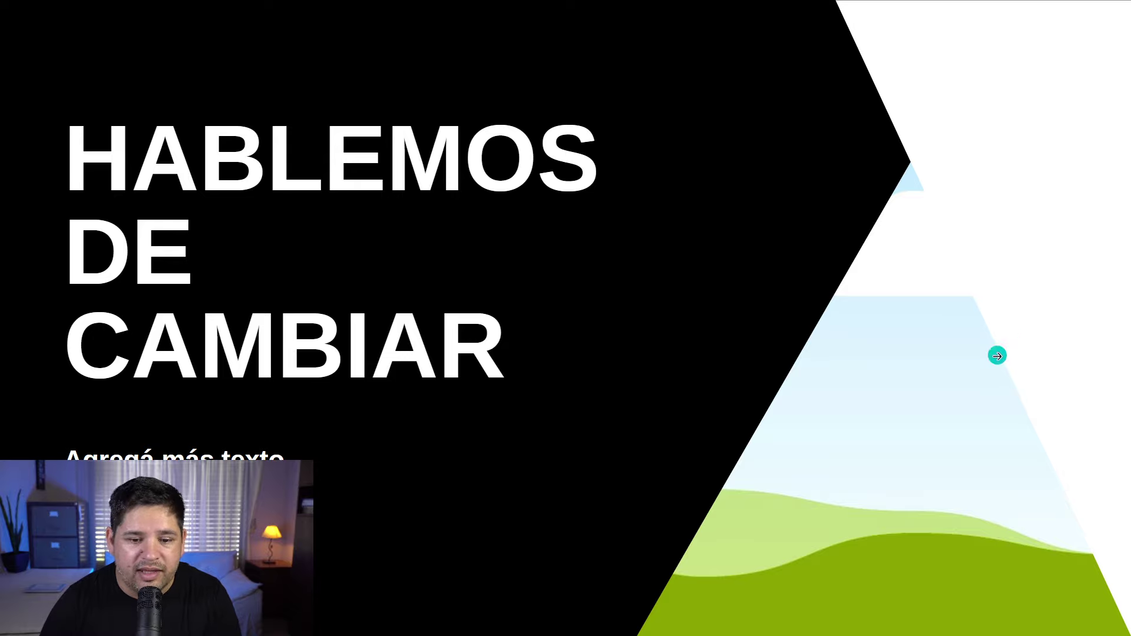
key("Right")
key("Right")
key("Right")
key("Right")
key("Right")
key("Right")
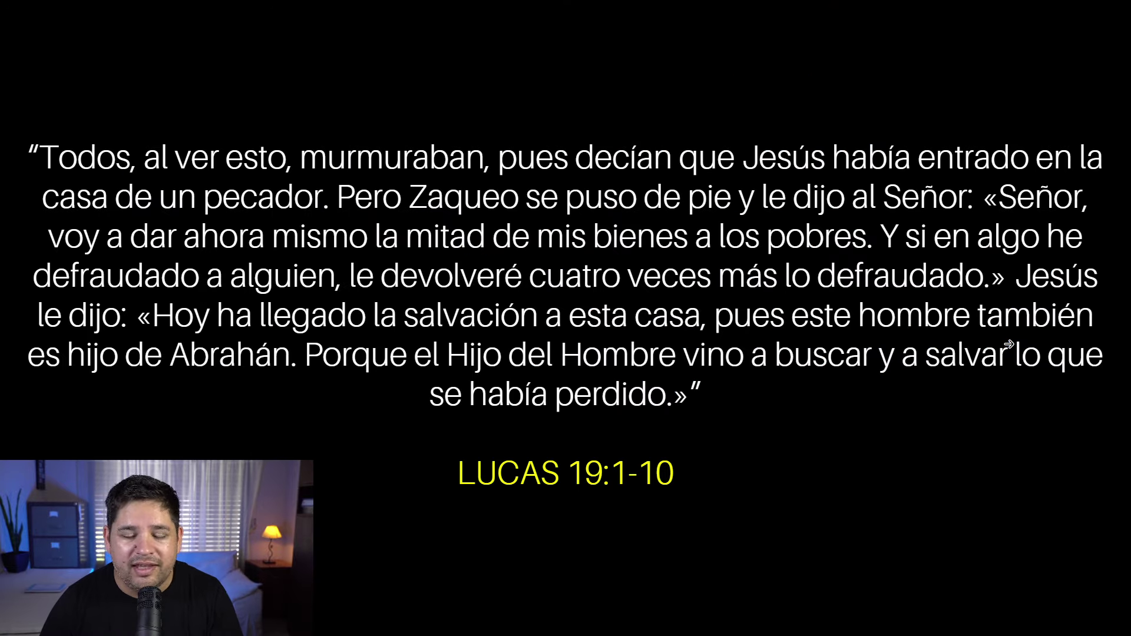
key("Escape")
key("Right")
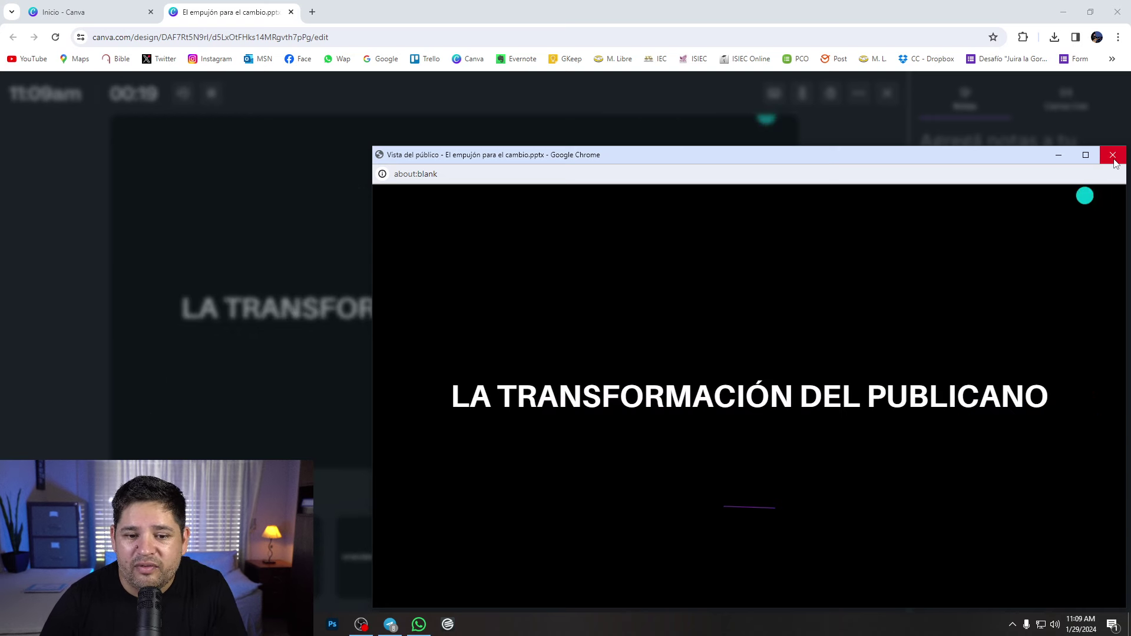
left_click(1113, 156)
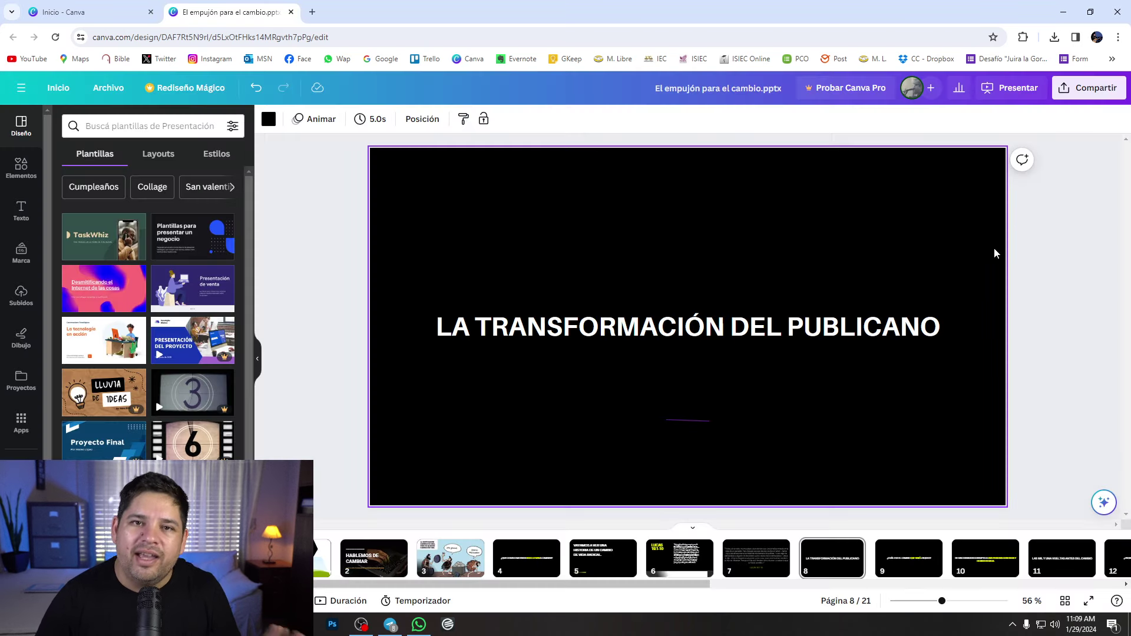
left_click(1046, 259)
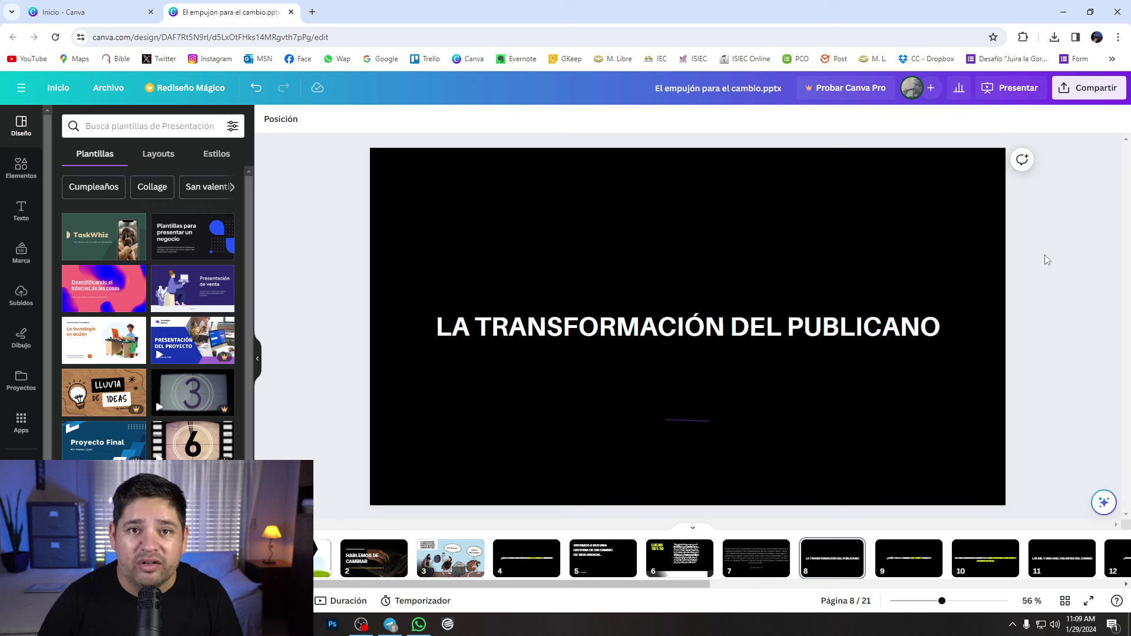